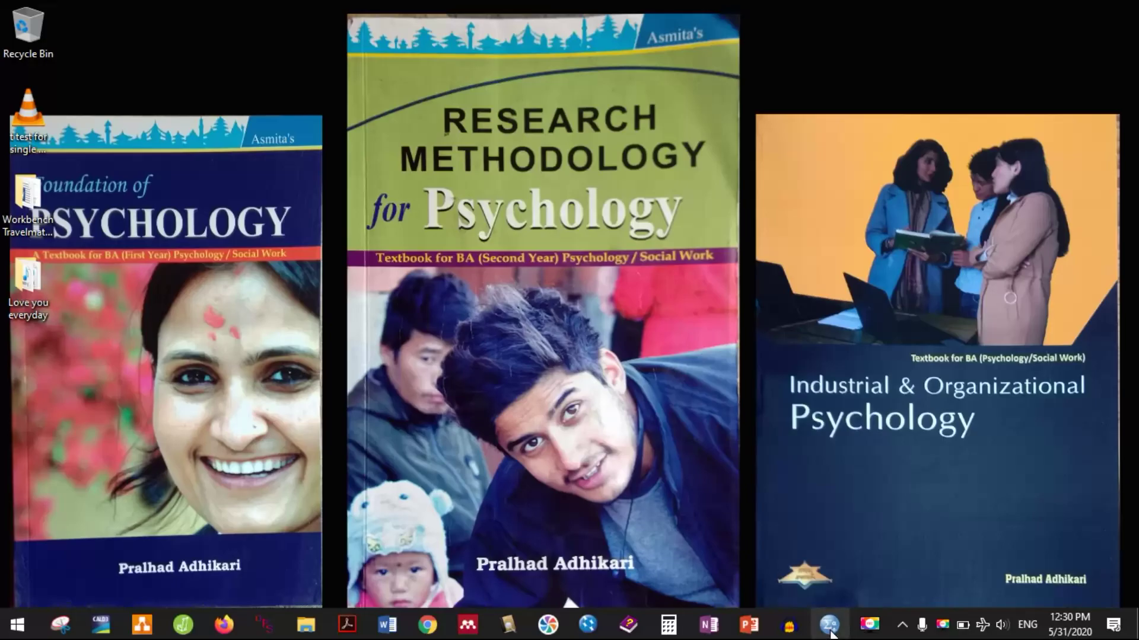
Step: Switch to the SPSS Statistics Data Editor and define the first variable with the name Participant_Id
{"action": "left_click", "coordinate": [816, 596]}
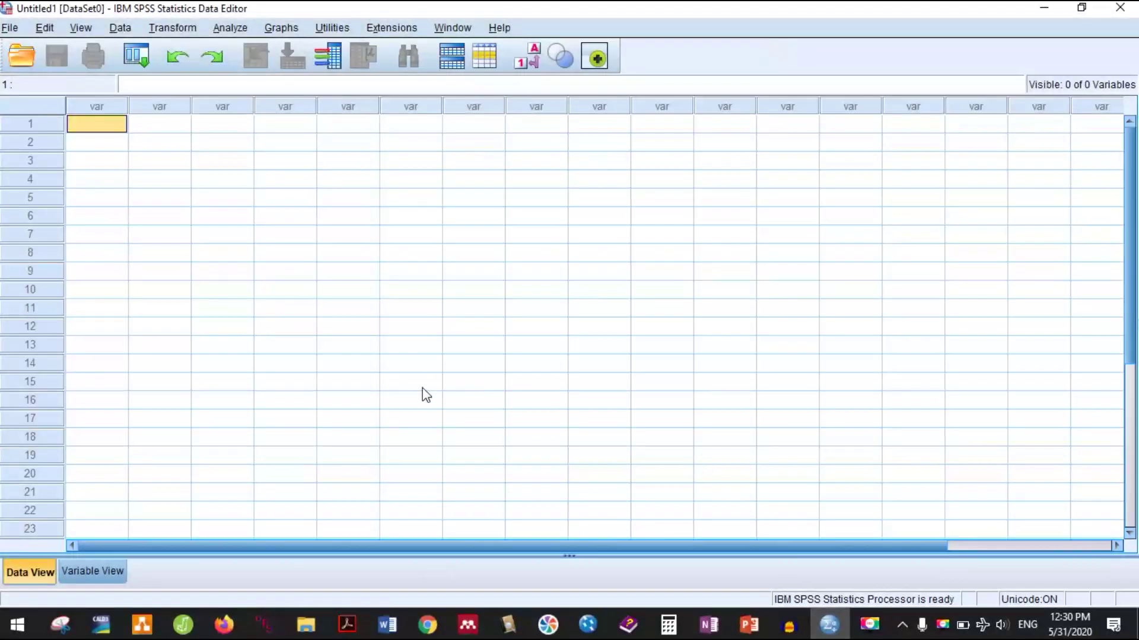
{"action": "left_click", "coordinate": [96, 576]}
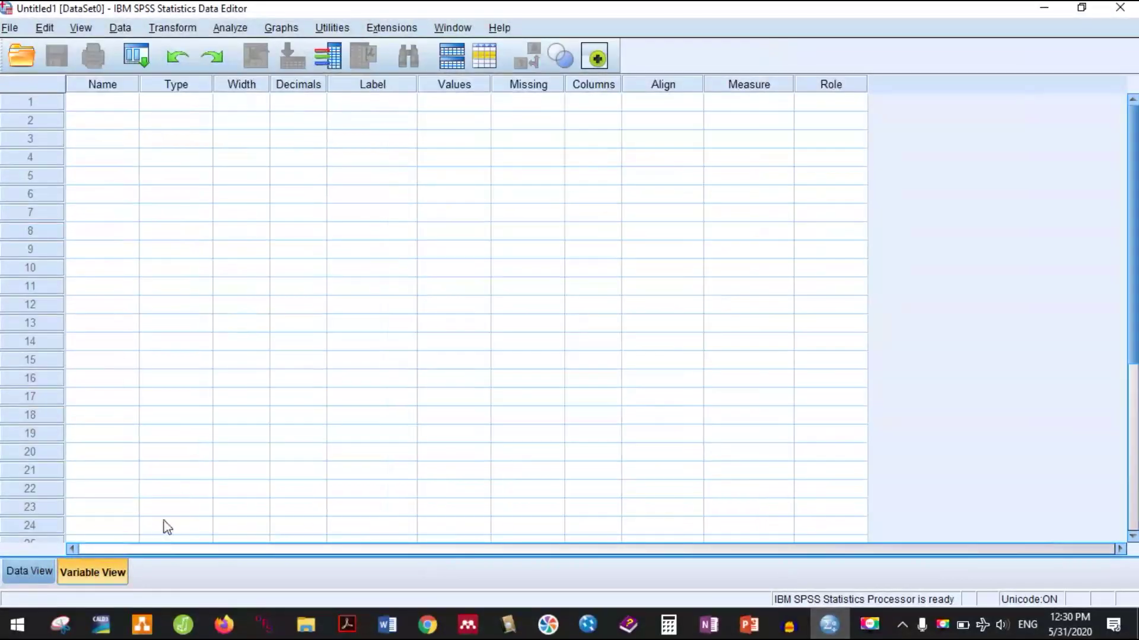
{"action": "left_click", "coordinate": [103, 101]}
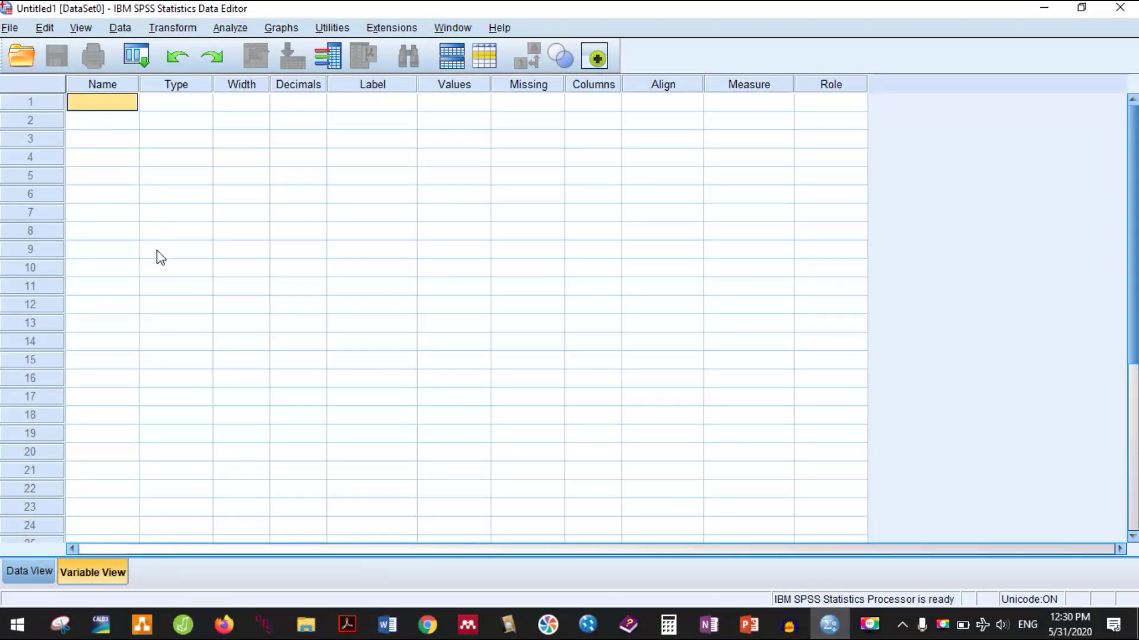
{"action": "type", "text": "Particp"}
{"action": "key", "text": "BackSpace"}
{"action": "key", "text": "BackSpace"}
{"action": "type", "text": "cipant"}
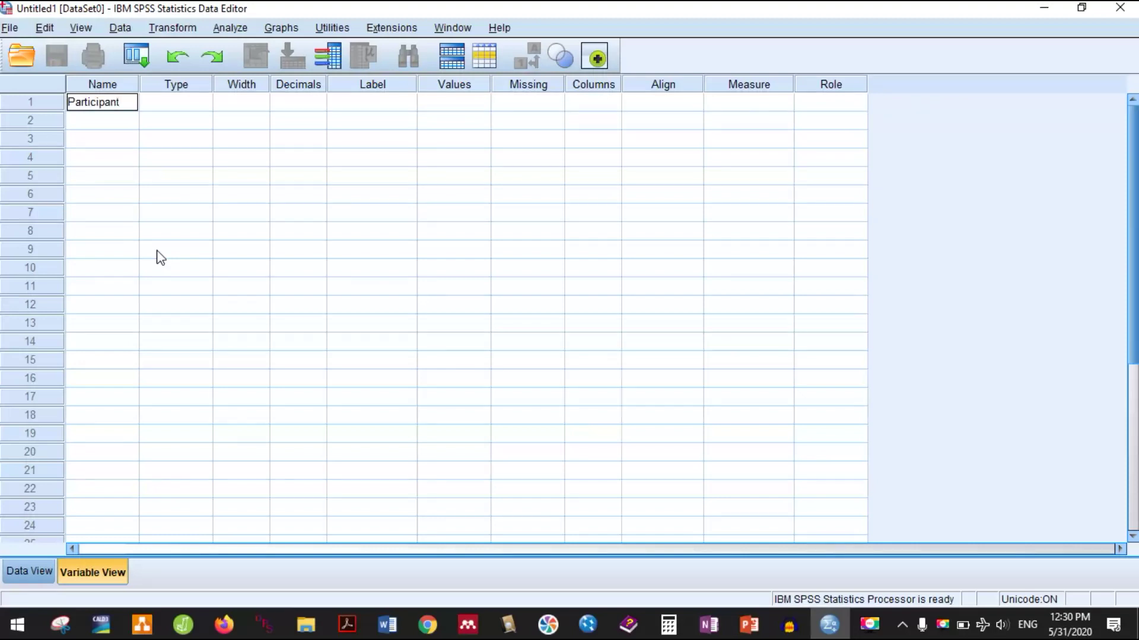
{"action": "type", "text": "_Id"}
{"action": "key", "text": "Tab"}
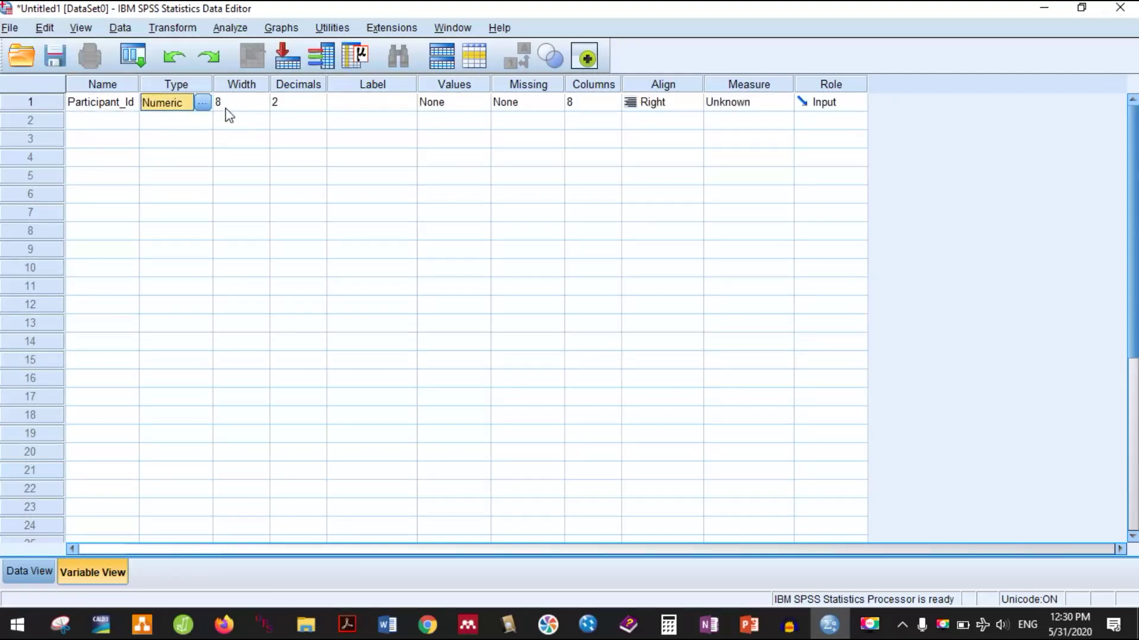
Step: Set the variable type of Participant_Id to String
{"action": "left_click", "coordinate": [202, 103]}
{"action": "left_click", "coordinate": [382, 332]}
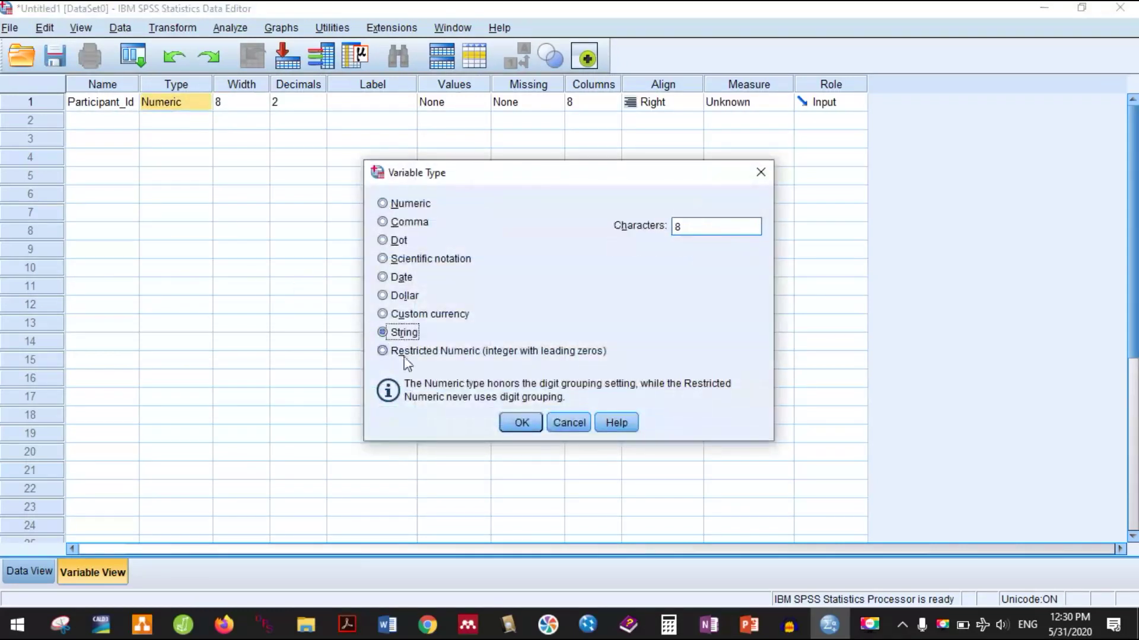
{"action": "left_click", "coordinate": [531, 425]}
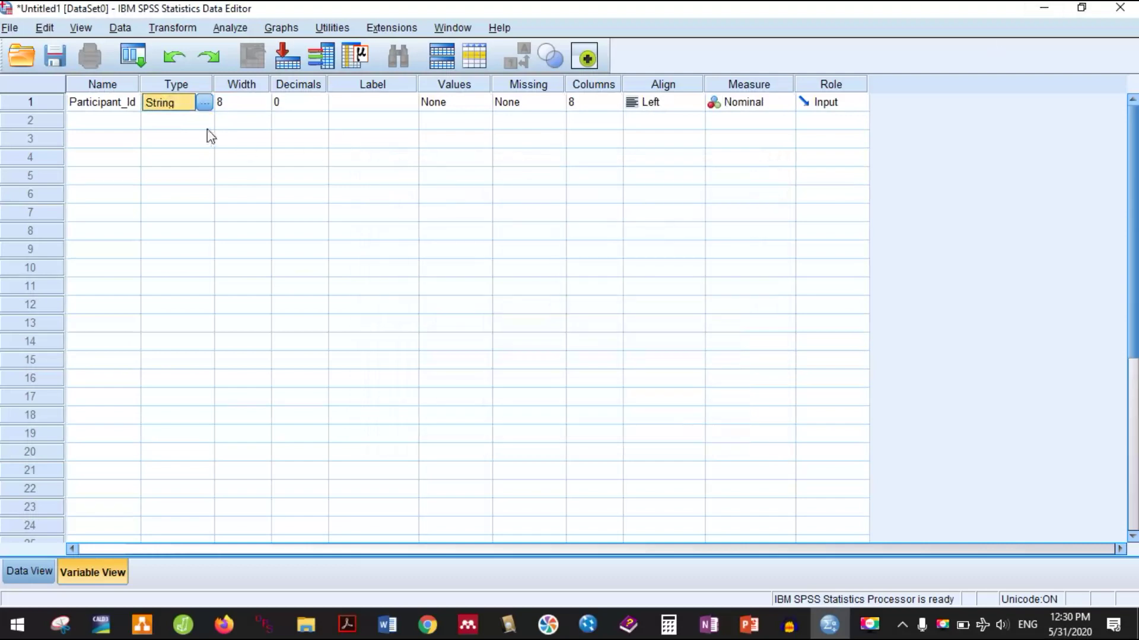
Step: Define a second variable named Happiness_Score as a numeric variable with its measure set to Scale
{"action": "left_click", "coordinate": [104, 122]}
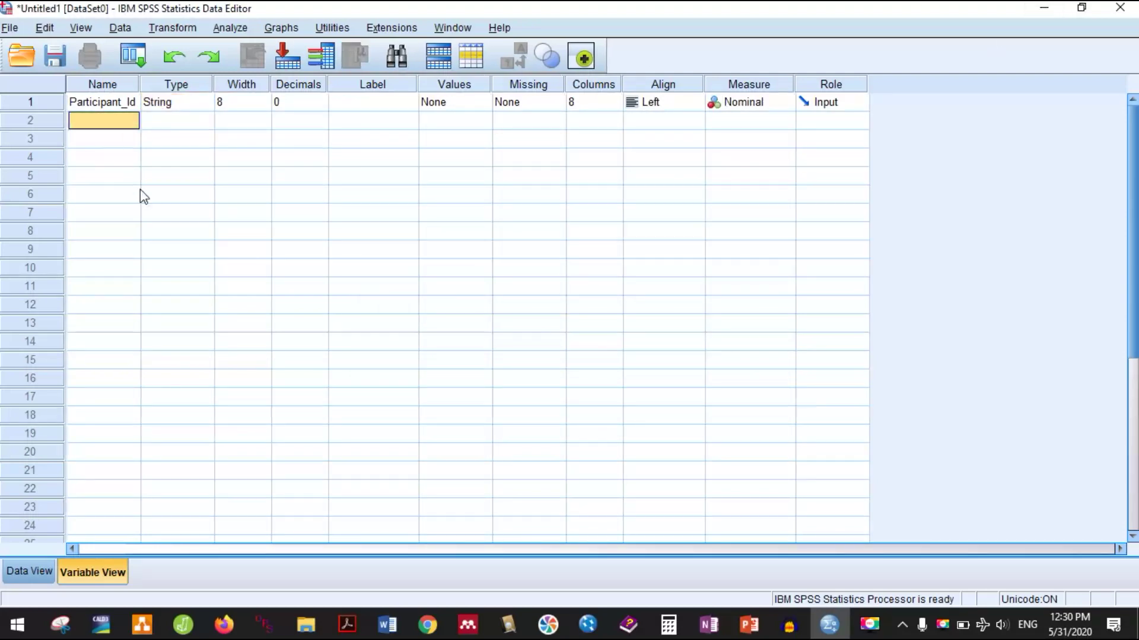
{"action": "type", "text": "Ha"}
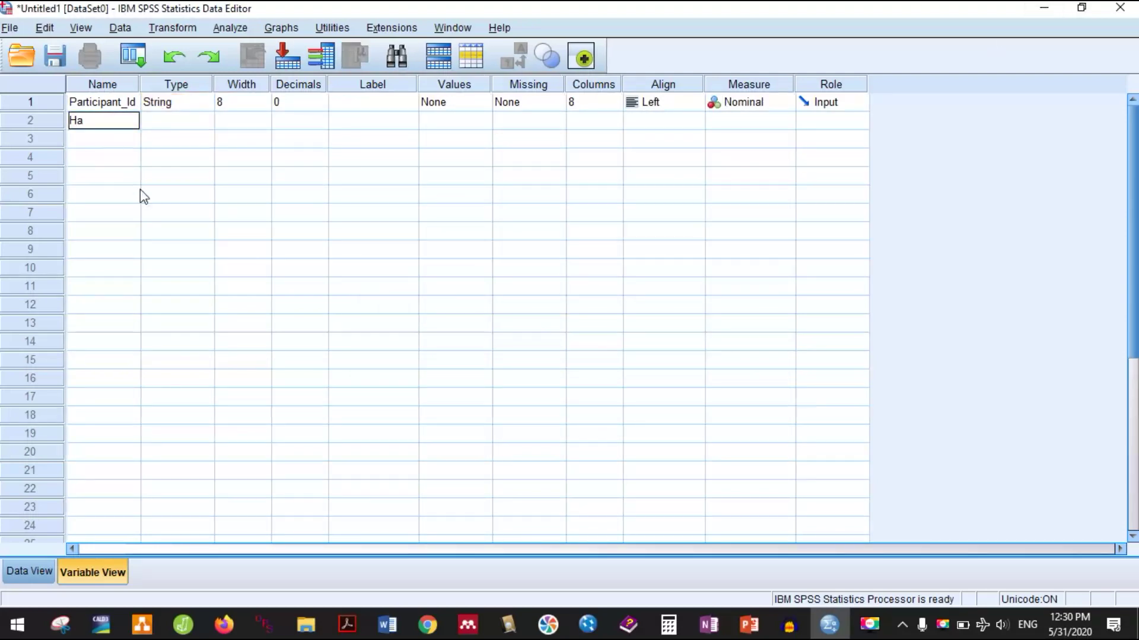
{"action": "type", "text": "ppiness_Score"}
{"action": "left_click", "coordinate": [178, 121]}
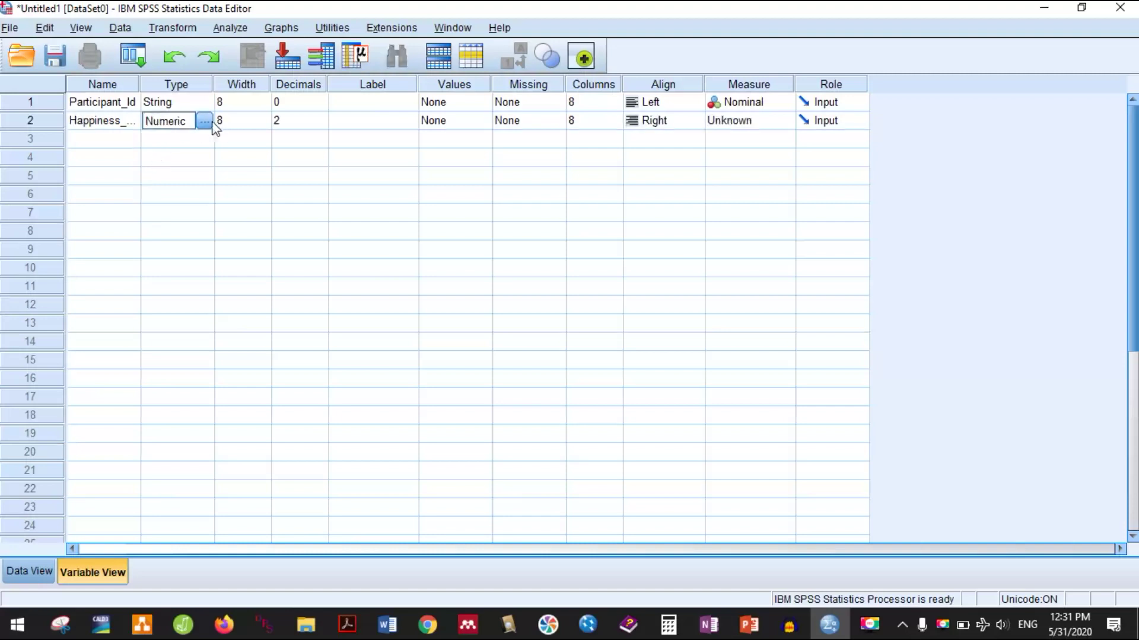
{"action": "left_click", "coordinate": [728, 122]}
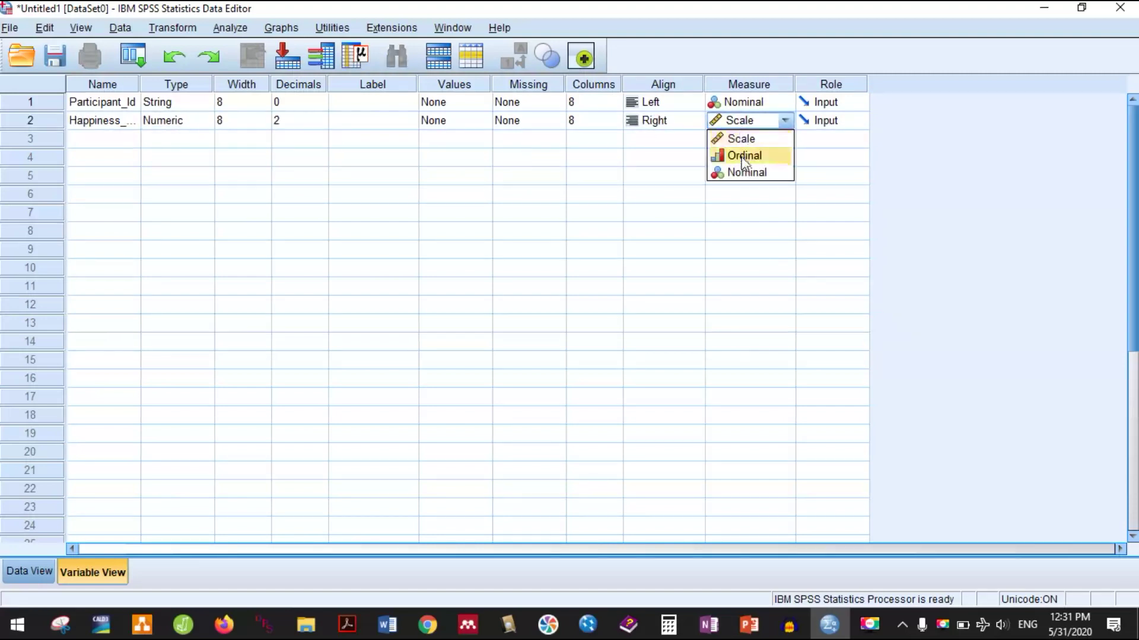
{"action": "left_click", "coordinate": [751, 140]}
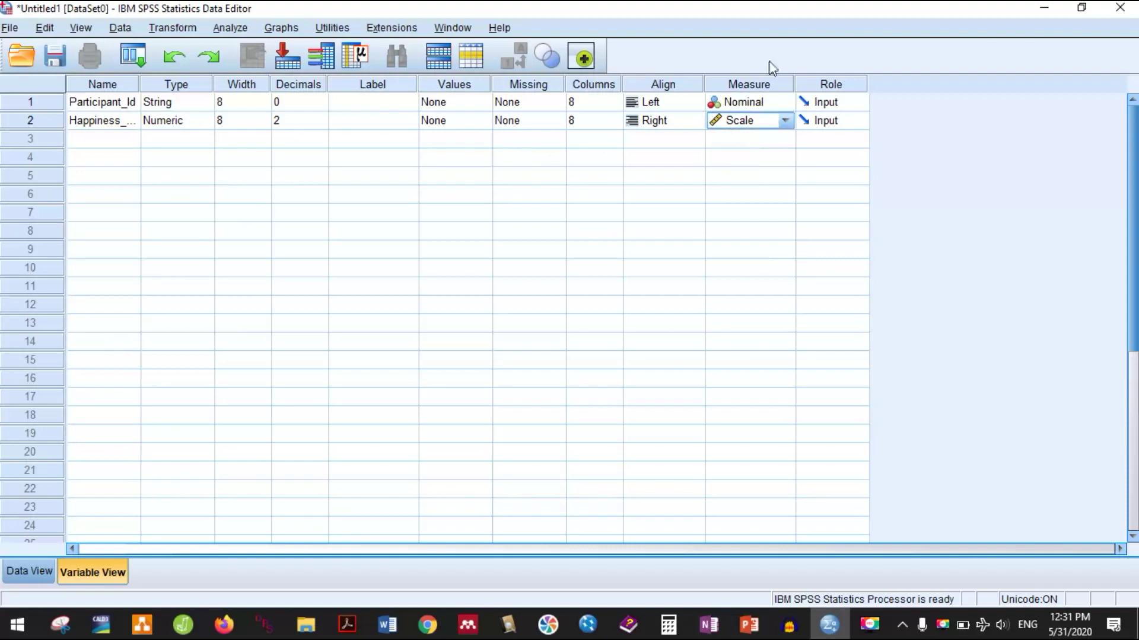
Step: Show the data grid and widen the Participant_Id and Happiness_Score columns so each name fits on one line
{"action": "left_click", "coordinate": [31, 573]}
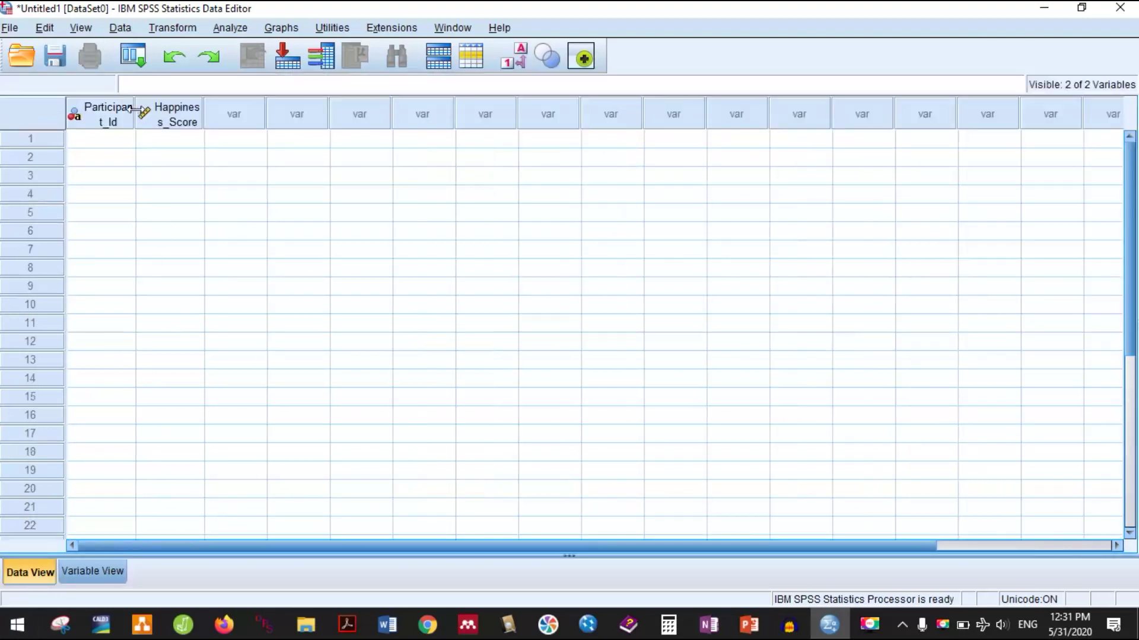
{"action": "left_click_drag", "start_coordinate": [135, 111], "coordinate": [180, 112]}
{"action": "left_click_drag", "start_coordinate": [248, 117], "coordinate": [294, 108]}
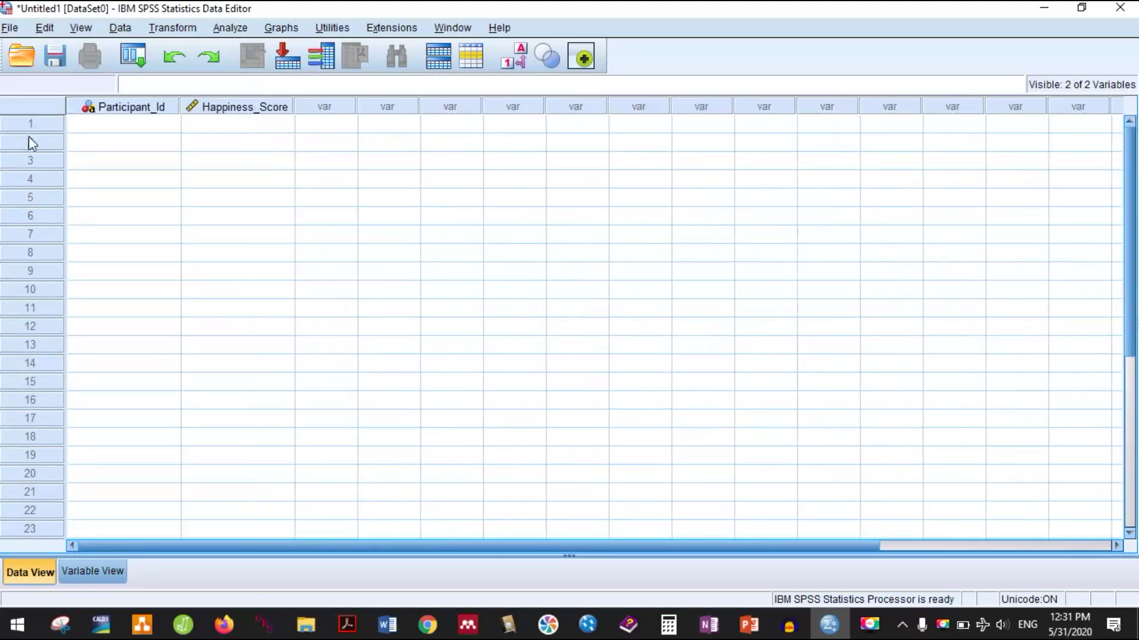
Step: Enter the first participant's name in row 1 with a Happiness_Score of 6
{"action": "left_click", "coordinate": [95, 124]}
{"action": "type", "text": "Hari"}
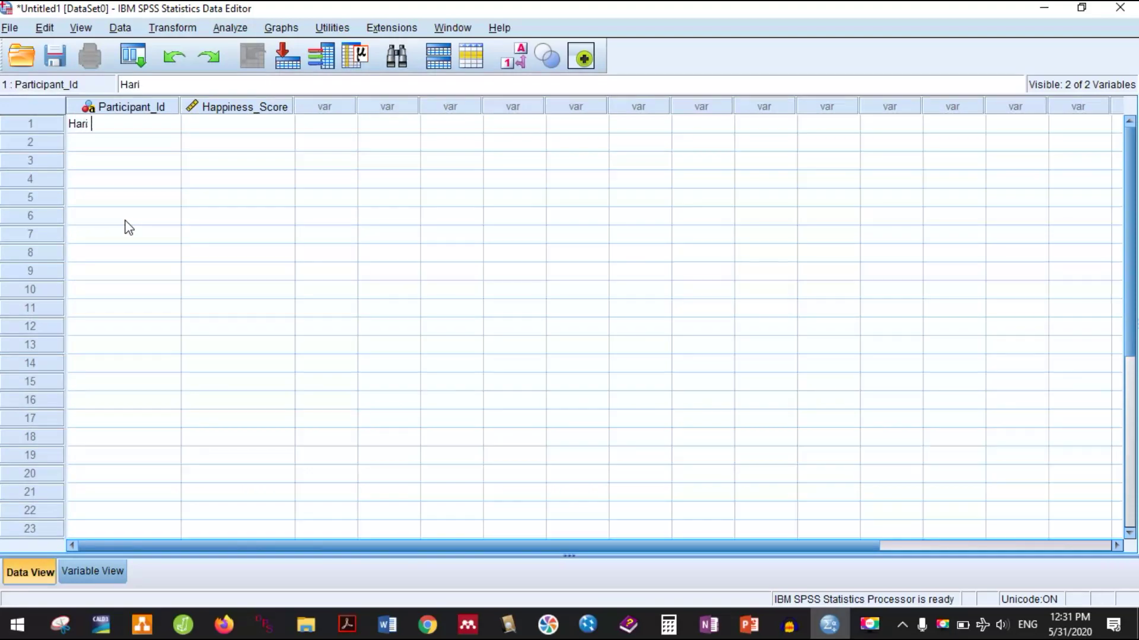
{"action": "key", "text": "Tab"}
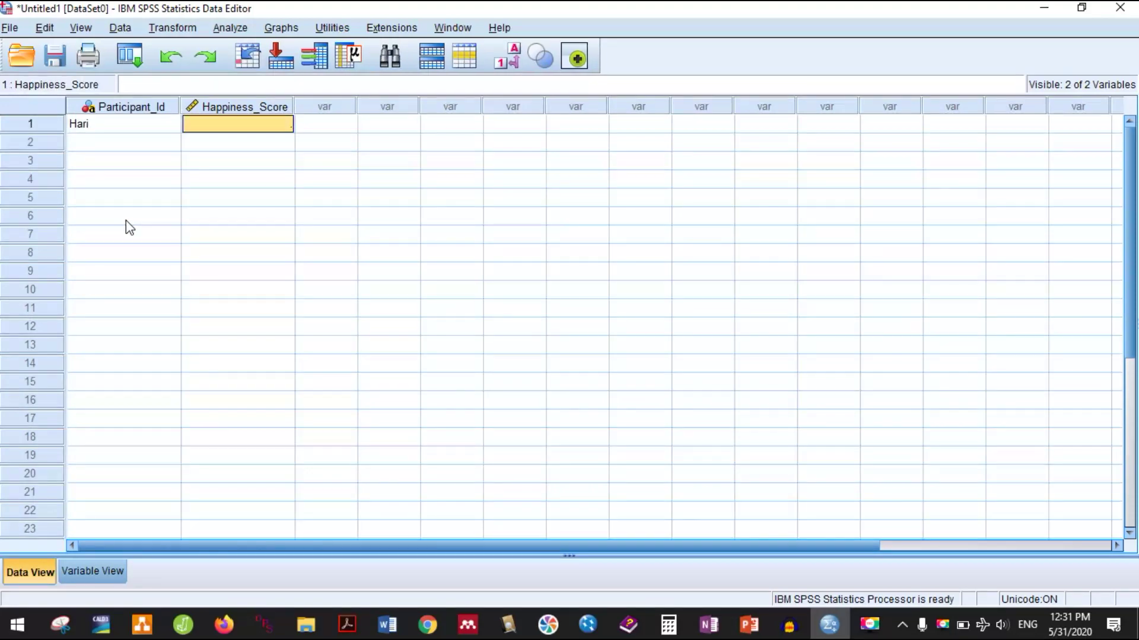
{"action": "type", "text": "6"}
{"action": "key", "text": "Return"}
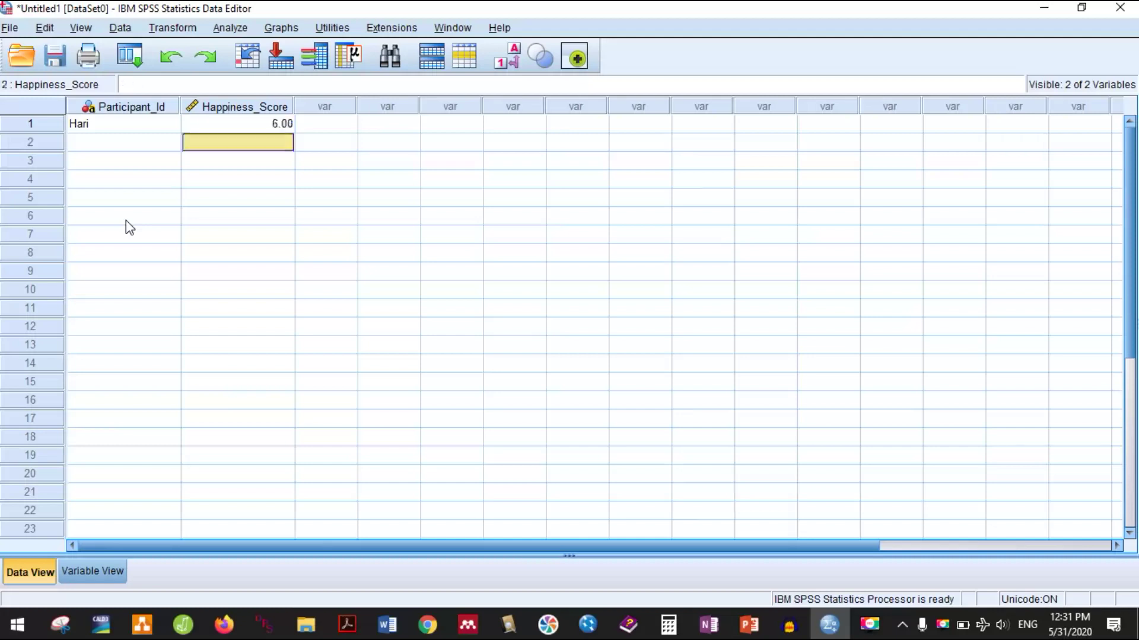
Step: Enter the second participant's name in row 2 with a Happiness_Score of 7
{"action": "key", "text": "Left"}
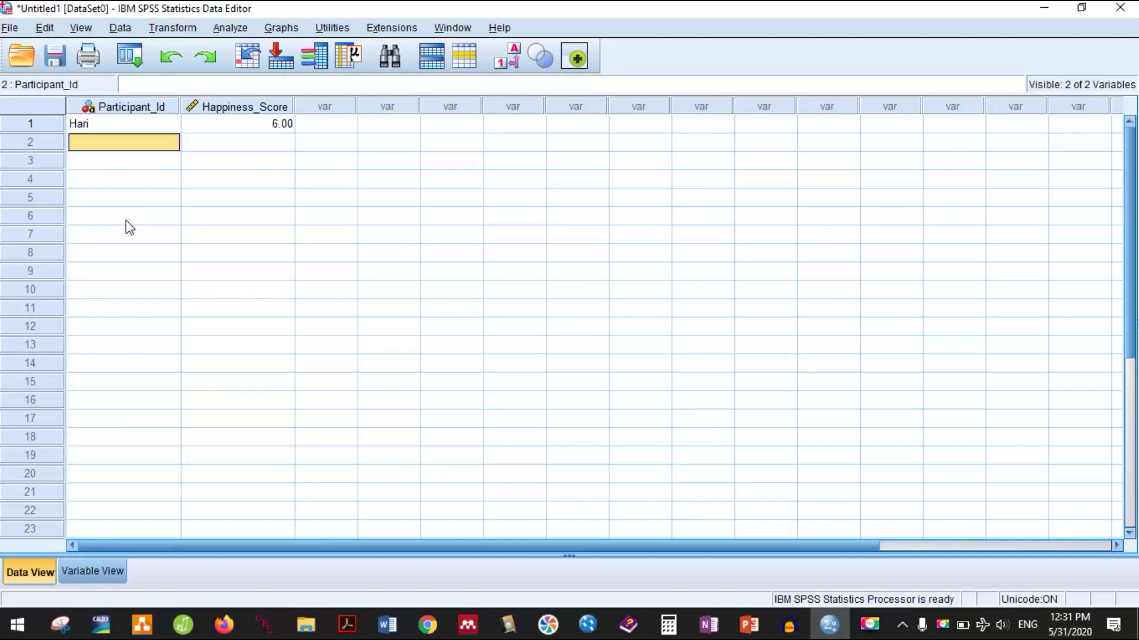
{"action": "type", "text": "Sita"}
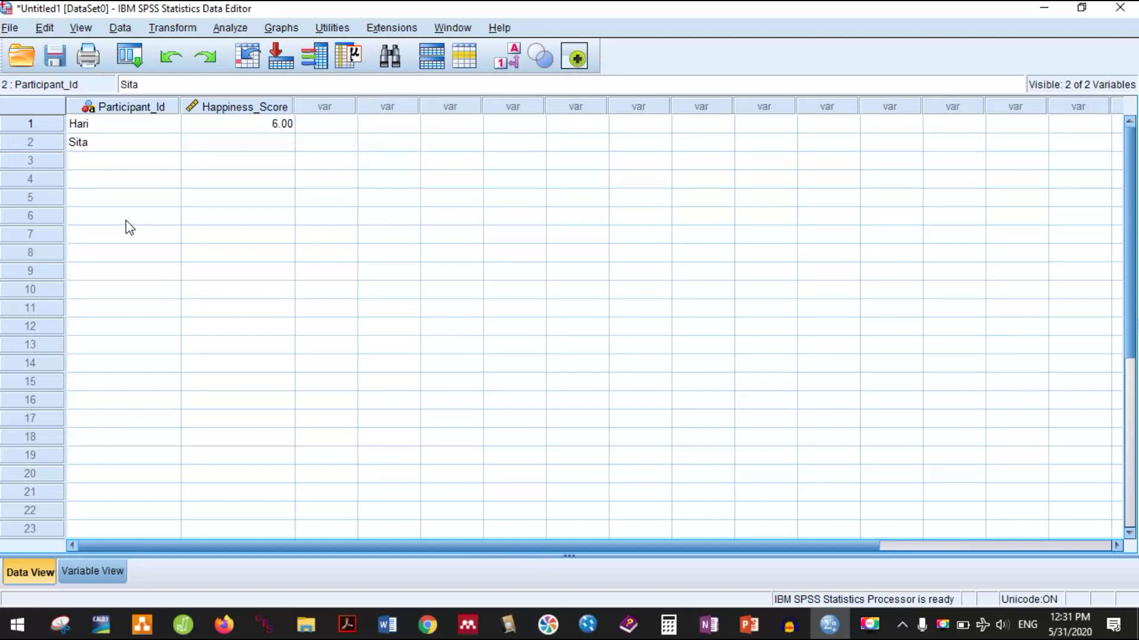
{"action": "key", "text": "Tab"}
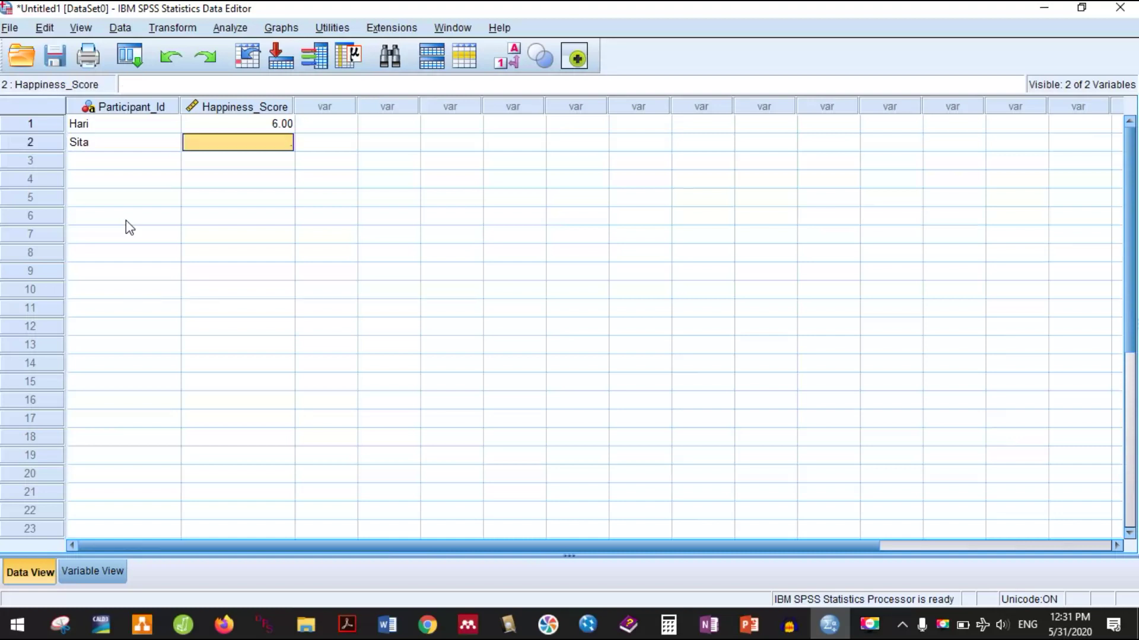
{"action": "type", "text": "7"}
{"action": "key", "text": "Return"}
Step: Enter the third participant's name in row 3 with a Happiness_Score of 9
{"action": "key", "text": "Left"}
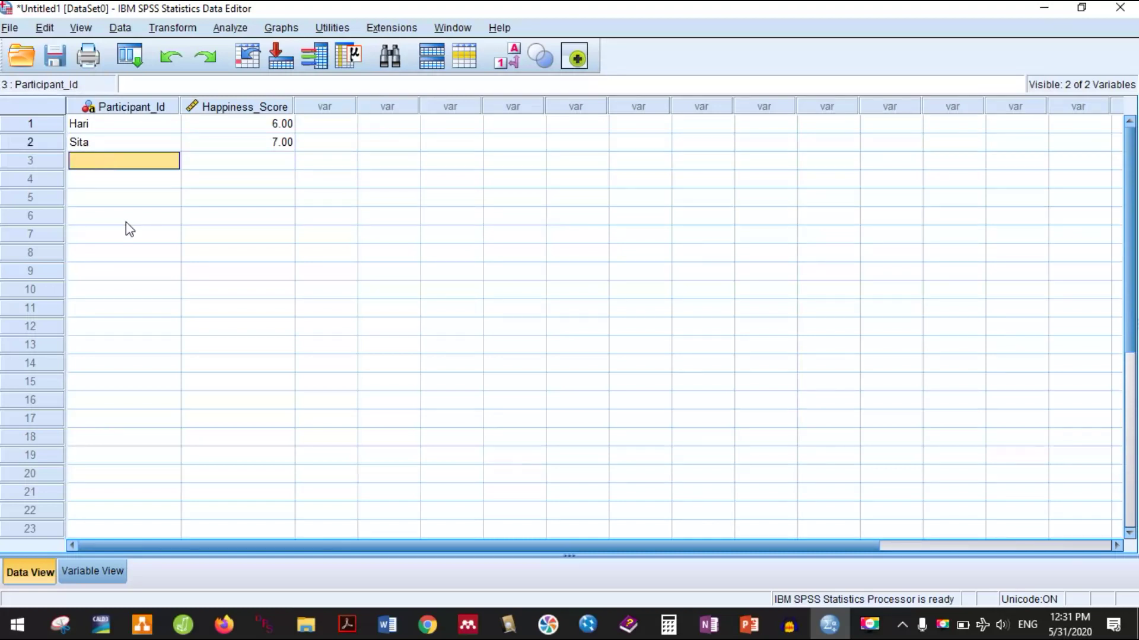
{"action": "type", "text": "Ram"}
{"action": "key", "text": "Tab"}
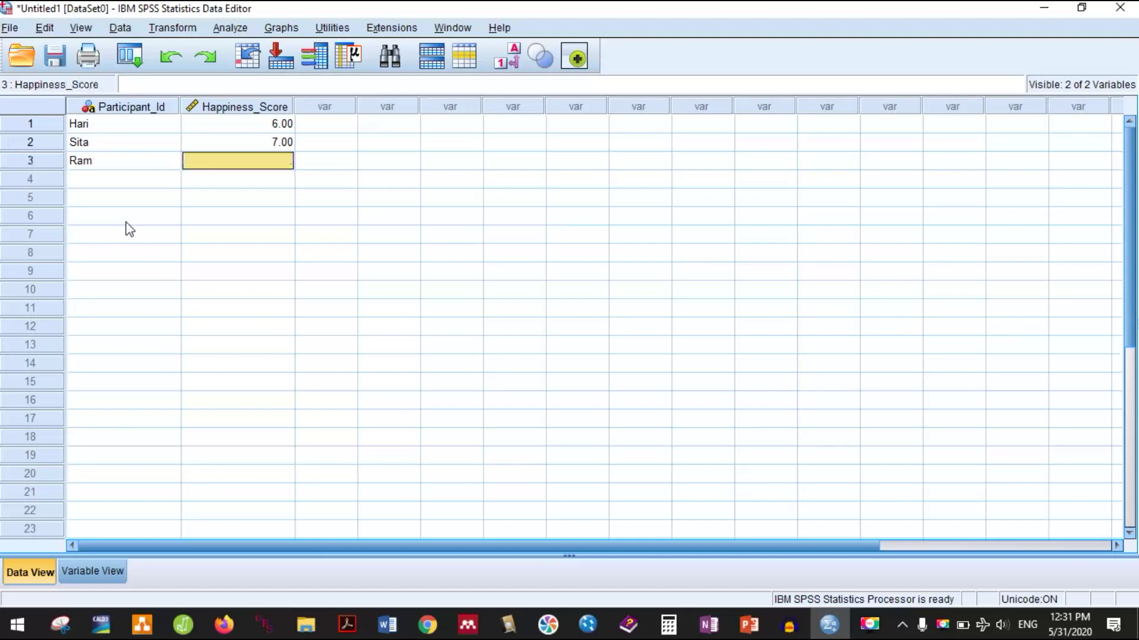
{"action": "type", "text": "9"}
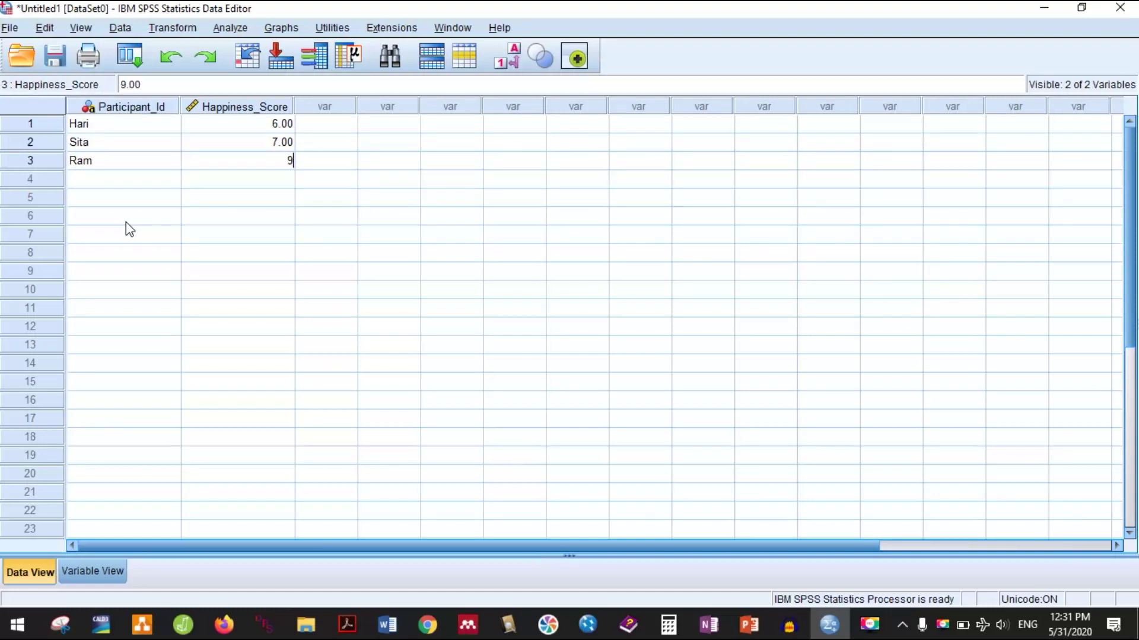
{"action": "key", "text": "Return"}
Step: Enter the fourth participant's name in row 4 with a Happiness_Score of 8
{"action": "key", "text": "Left"}
{"action": "type", "text": "Prajwal"}
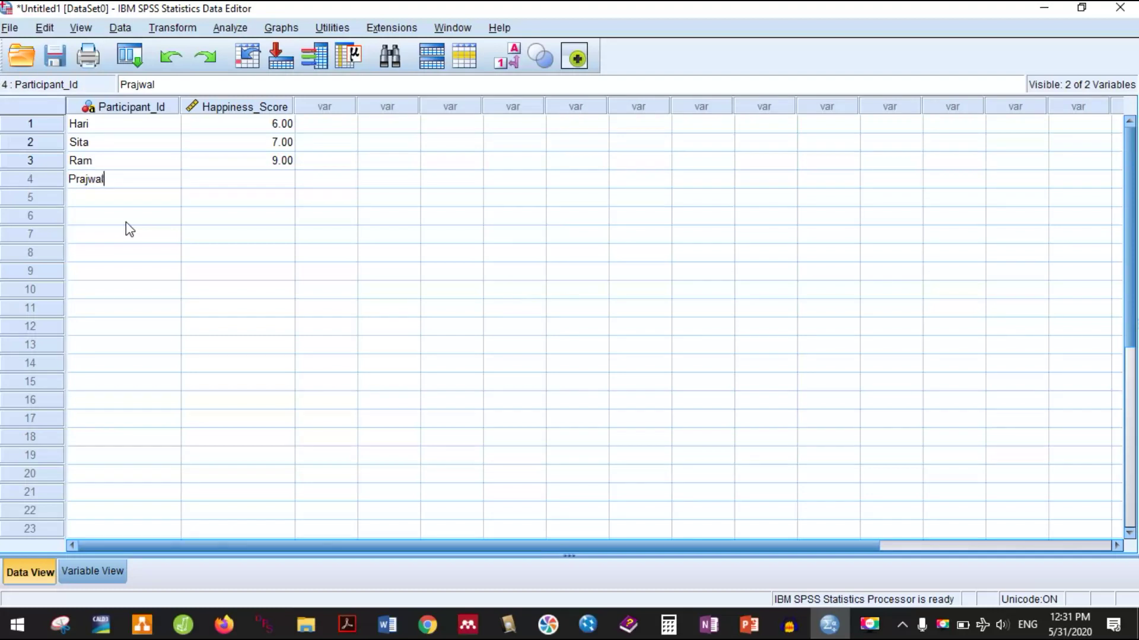
{"action": "key", "text": "Tab"}
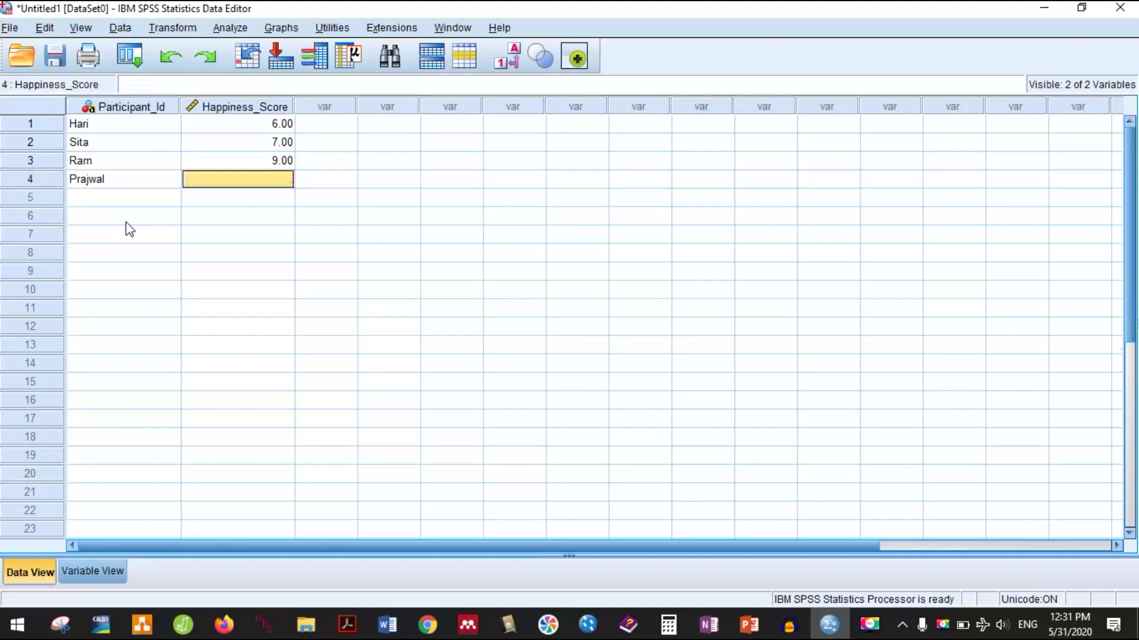
{"action": "type", "text": "8"}
{"action": "key", "text": "Return"}
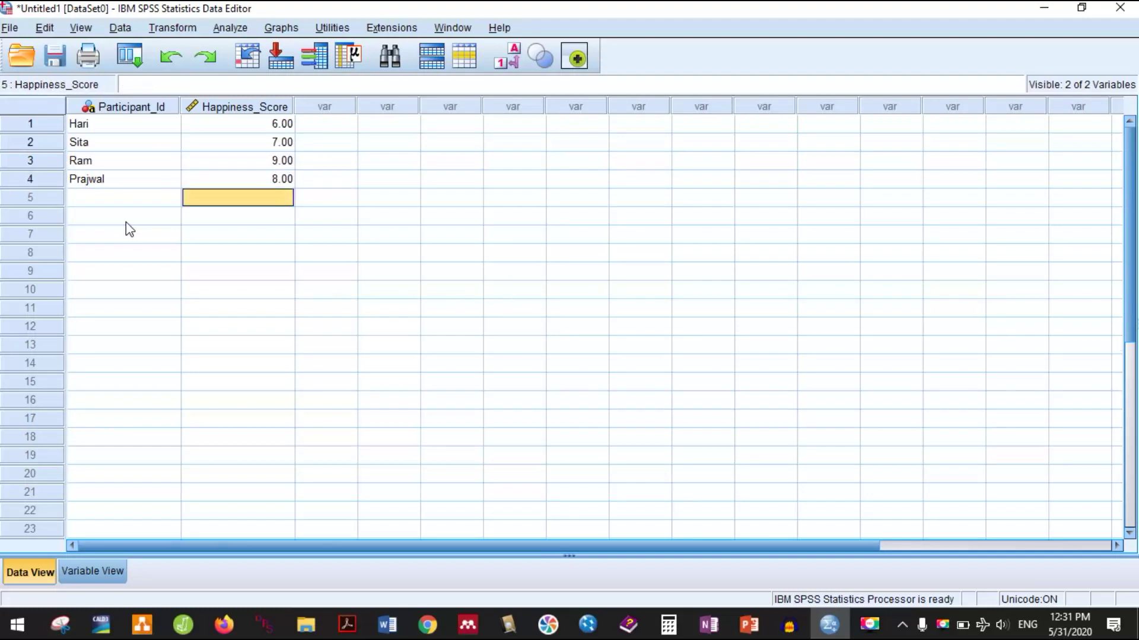
Step: Enter the fifth participant's name in row 5 with a Happiness_Score of 3
{"action": "key", "text": "Left"}
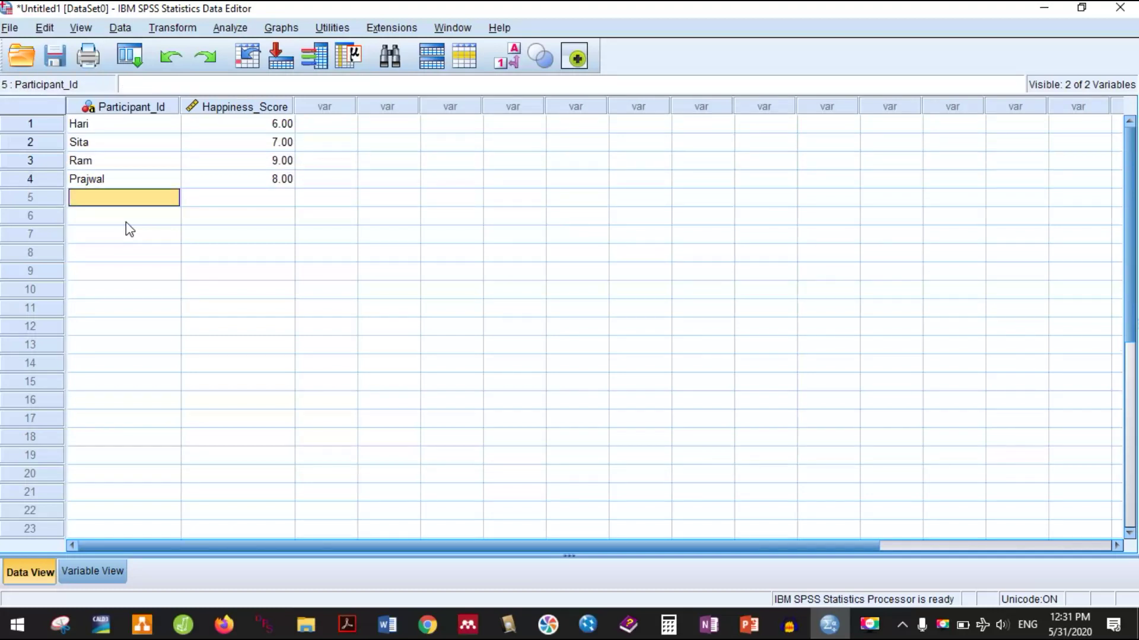
{"action": "type", "text": "Monila"}
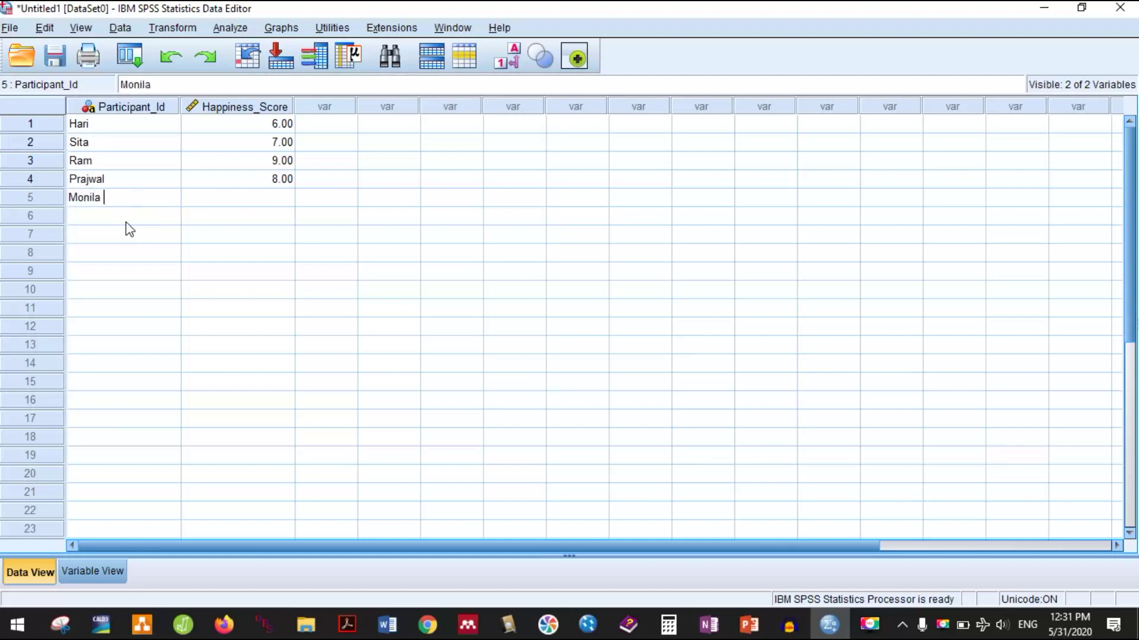
{"action": "key", "text": "Tab"}
{"action": "type", "text": "3"}
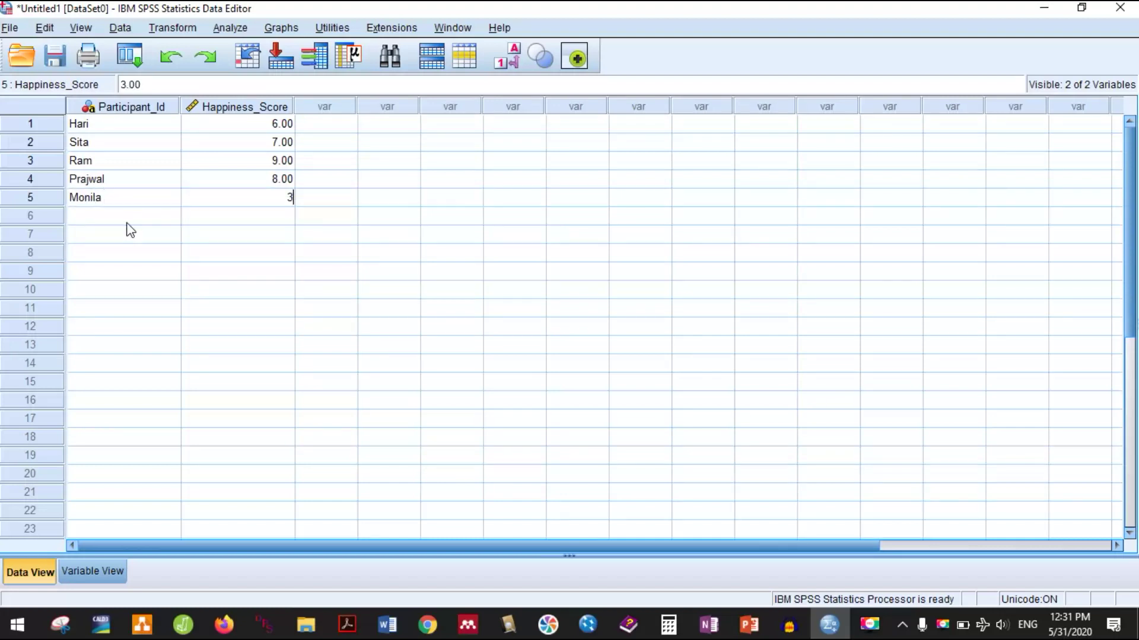
{"action": "key", "text": "Return"}
Step: Enter the sixth participant's name in row 6 with a Happiness_Score of 4
{"action": "left_click", "coordinate": [127, 223]}
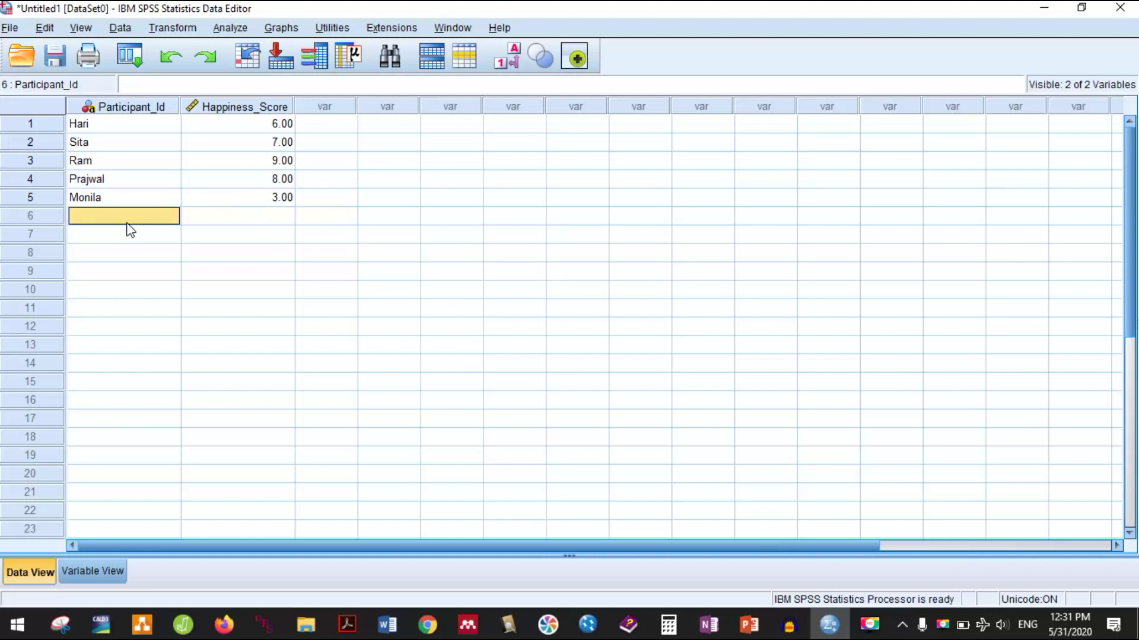
{"action": "type", "text": "Sharmila"}
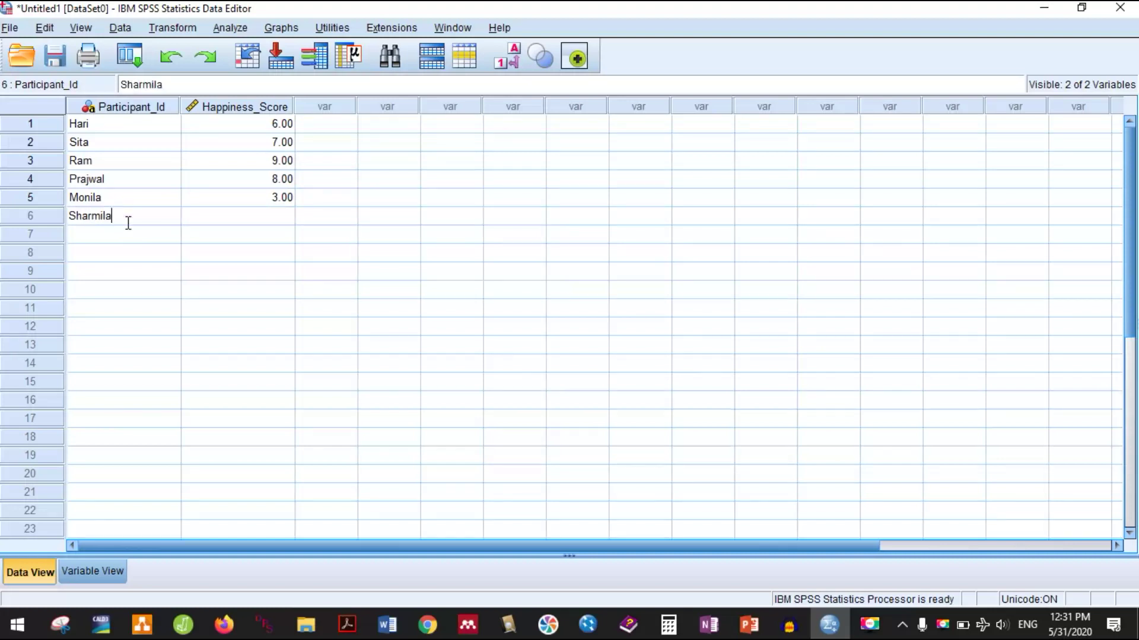
{"action": "key", "text": "Tab"}
{"action": "type", "text": "4"}
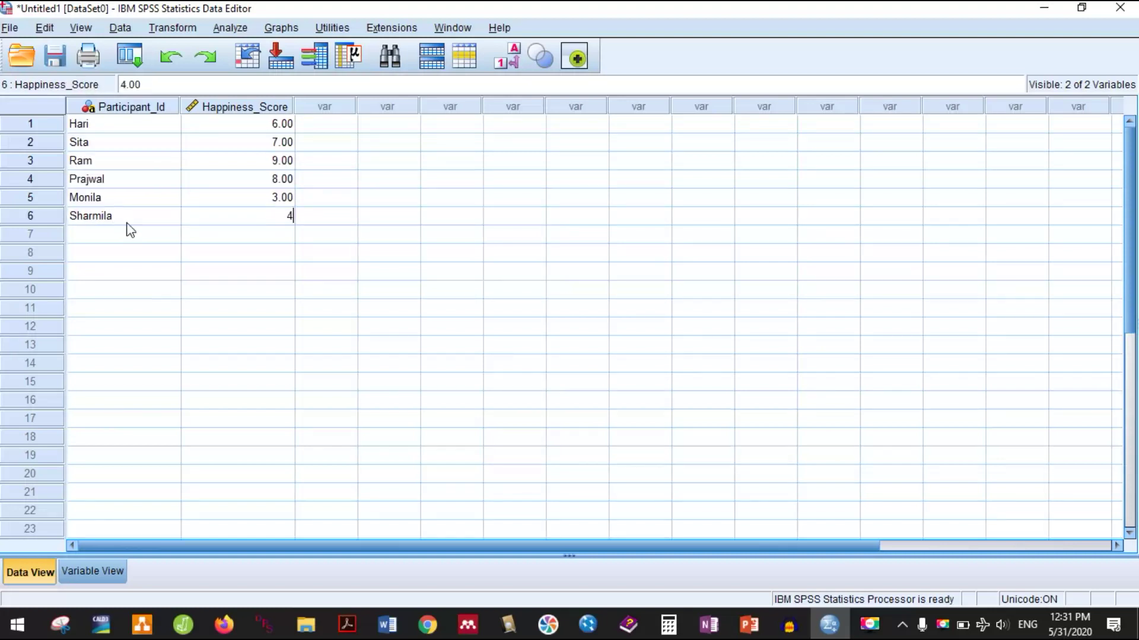
{"action": "key", "text": "Return"}
Step: Enter the seventh participant's name in row 7 with a Happiness_Score of 6
{"action": "left_click", "coordinate": [130, 231]}
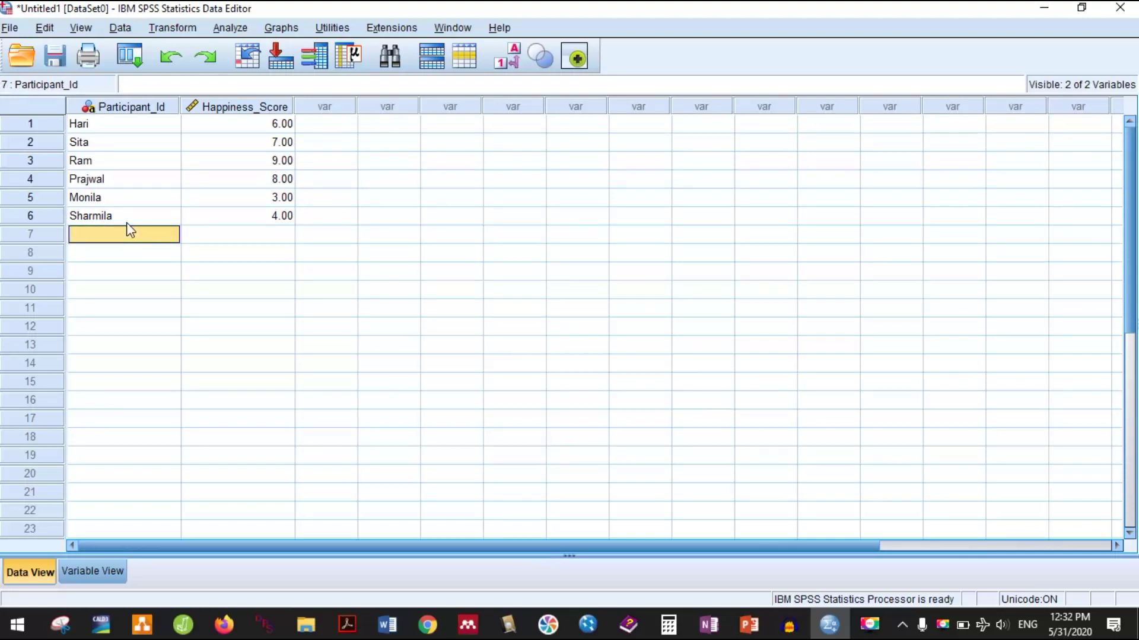
{"action": "type", "text": "Bimala"}
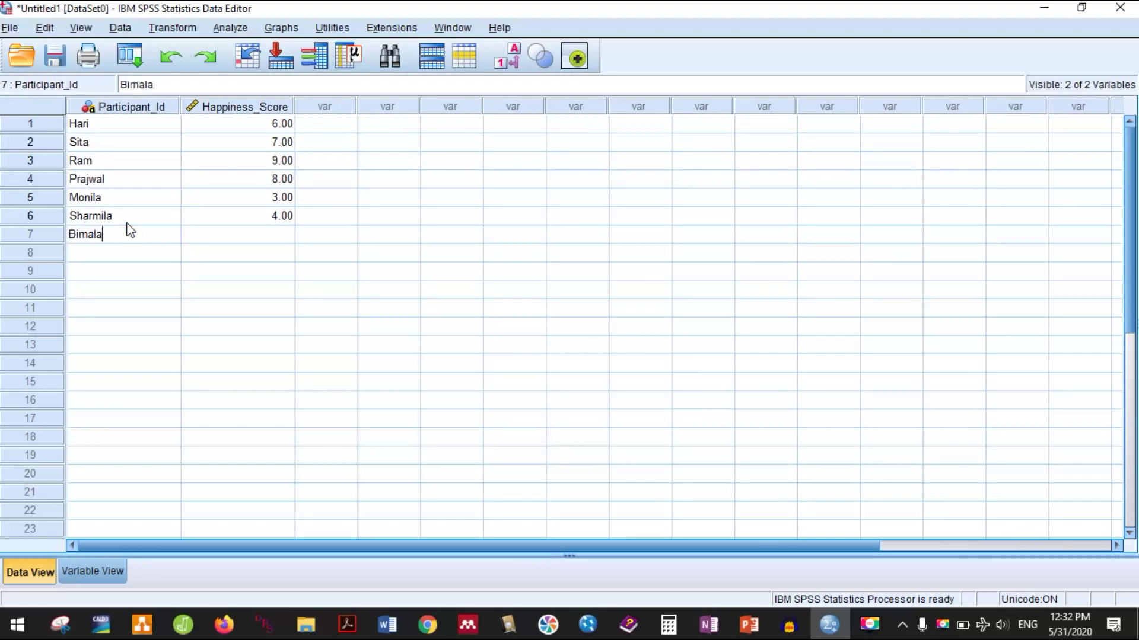
{"action": "key", "text": "Tab"}
{"action": "type", "text": "6"}
{"action": "key", "text": "Return"}
Step: Enter the eighth participant's name in row 8 with a Happiness_Score of 9
{"action": "key", "text": "Left"}
{"action": "type", "text": "P"}
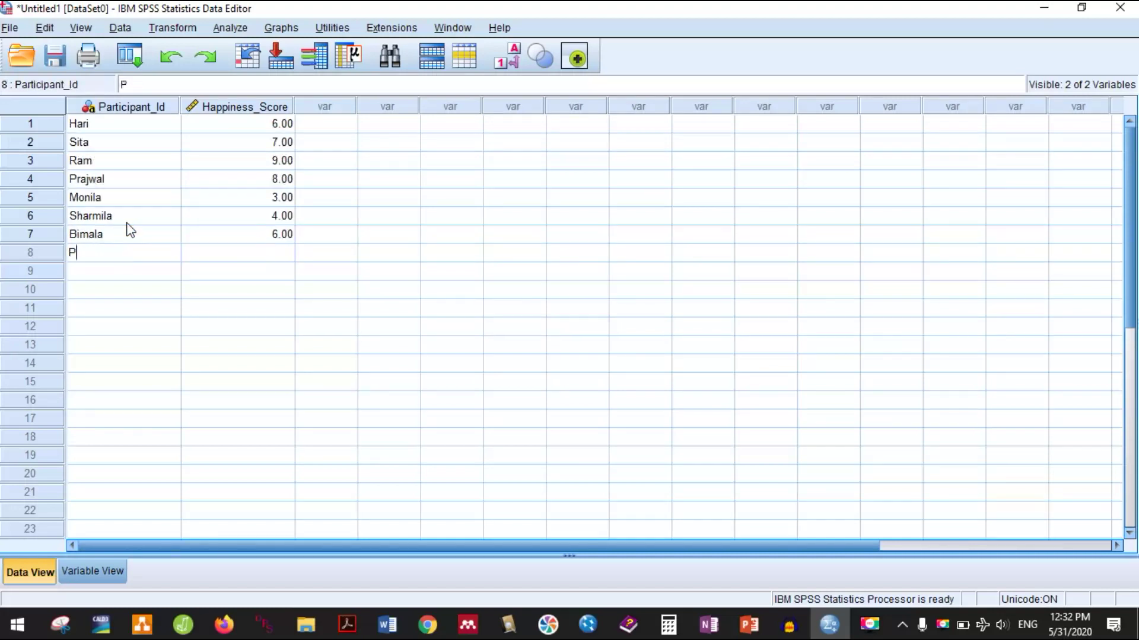
{"action": "type", "text": "rekshya"}
{"action": "key", "text": "Tab"}
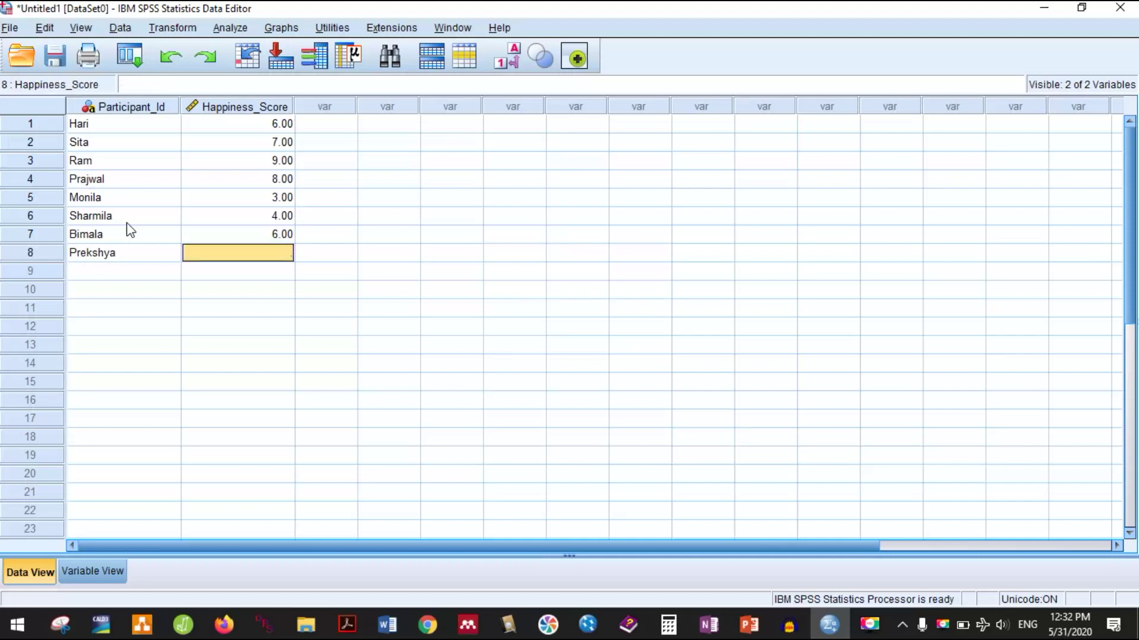
{"action": "type", "text": "9"}
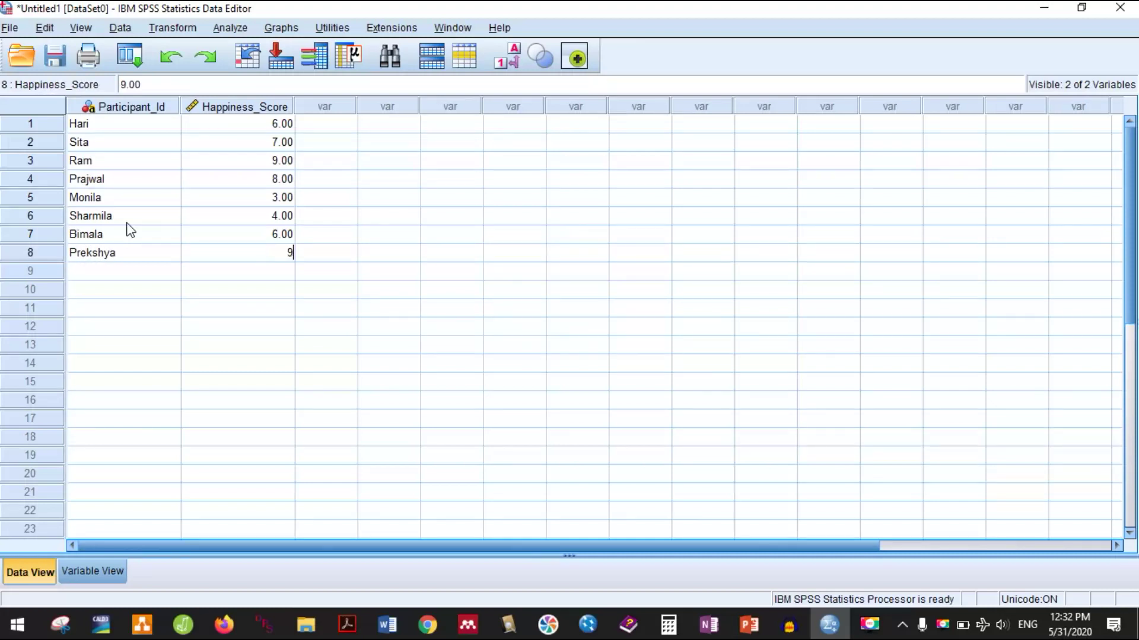
{"action": "key", "text": "Return"}
Step: Enter the ninth participant's name in row 9 with a Happiness_Score of 7
{"action": "key", "text": "Left"}
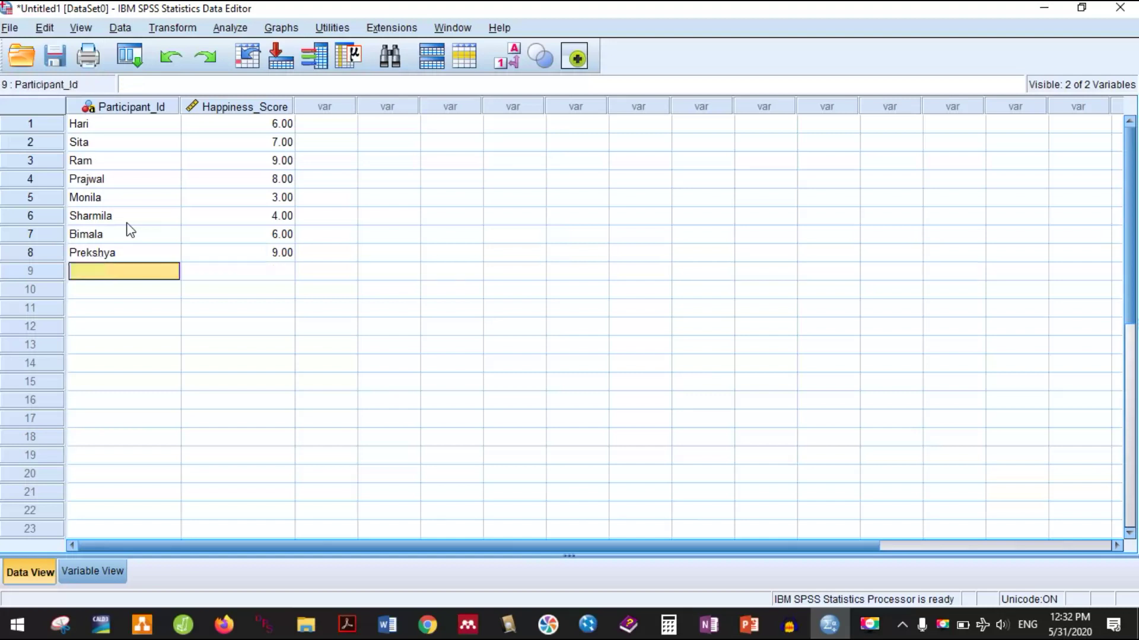
{"action": "type", "text": "Kamal"}
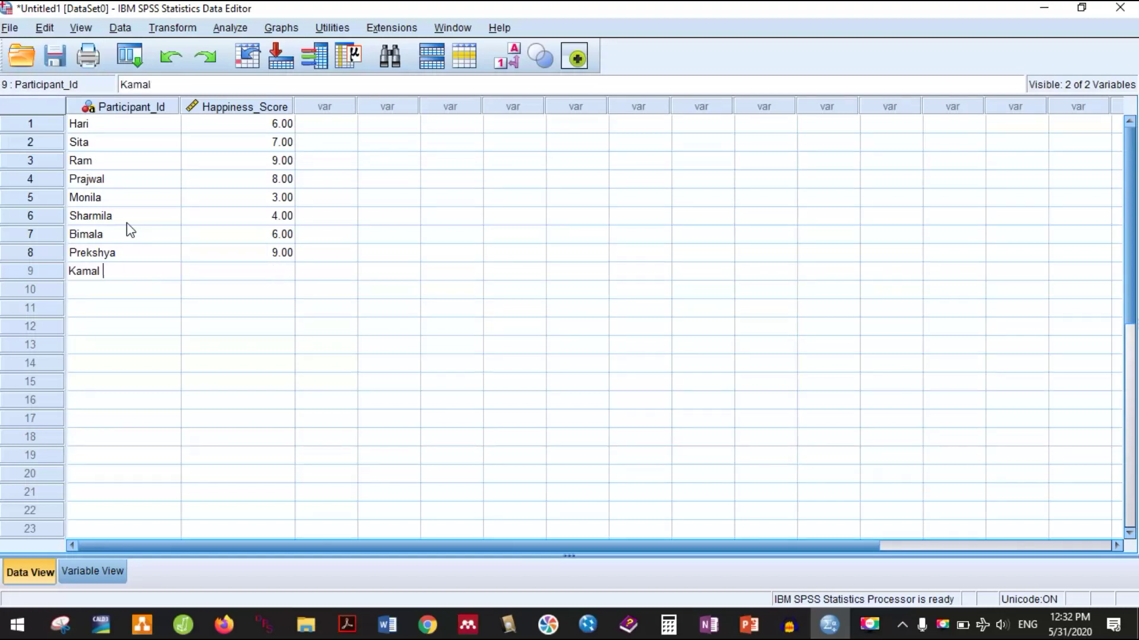
{"action": "key", "text": "Tab"}
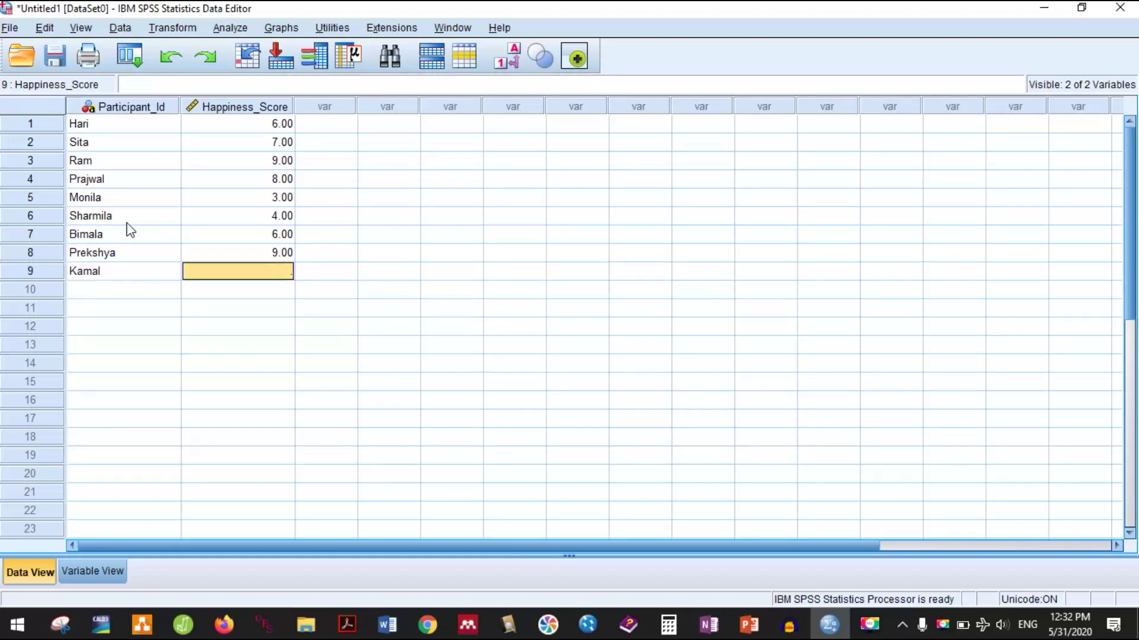
{"action": "type", "text": "7"}
{"action": "key", "text": "Return"}
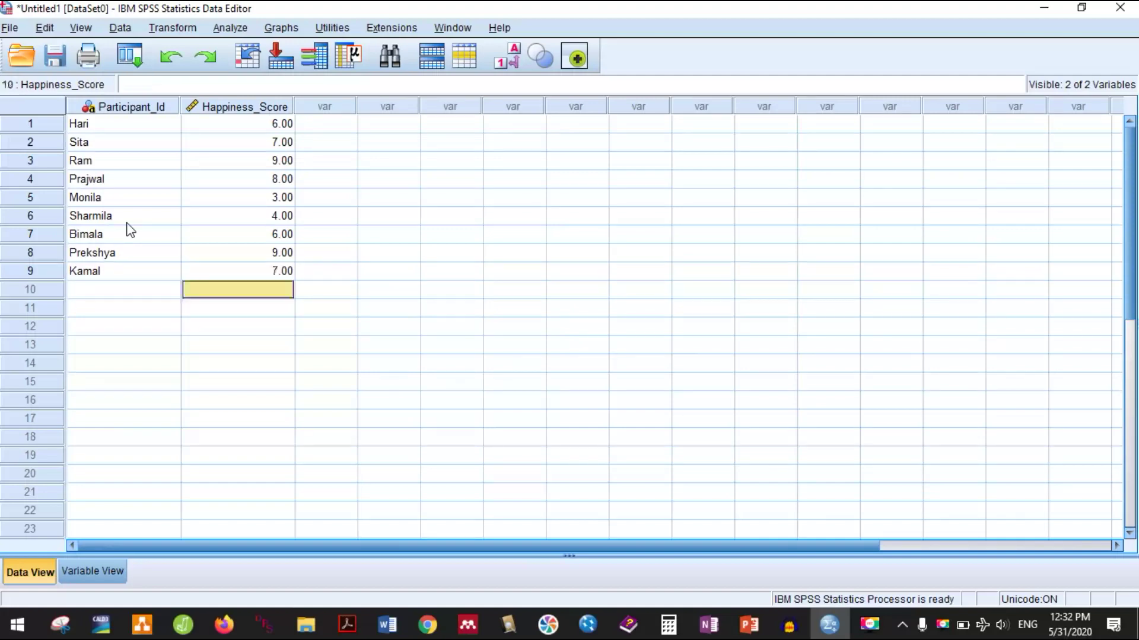
Step: Enter the tenth participant's name in row 10 with a Happiness_Score of 3
{"action": "key", "text": "Left"}
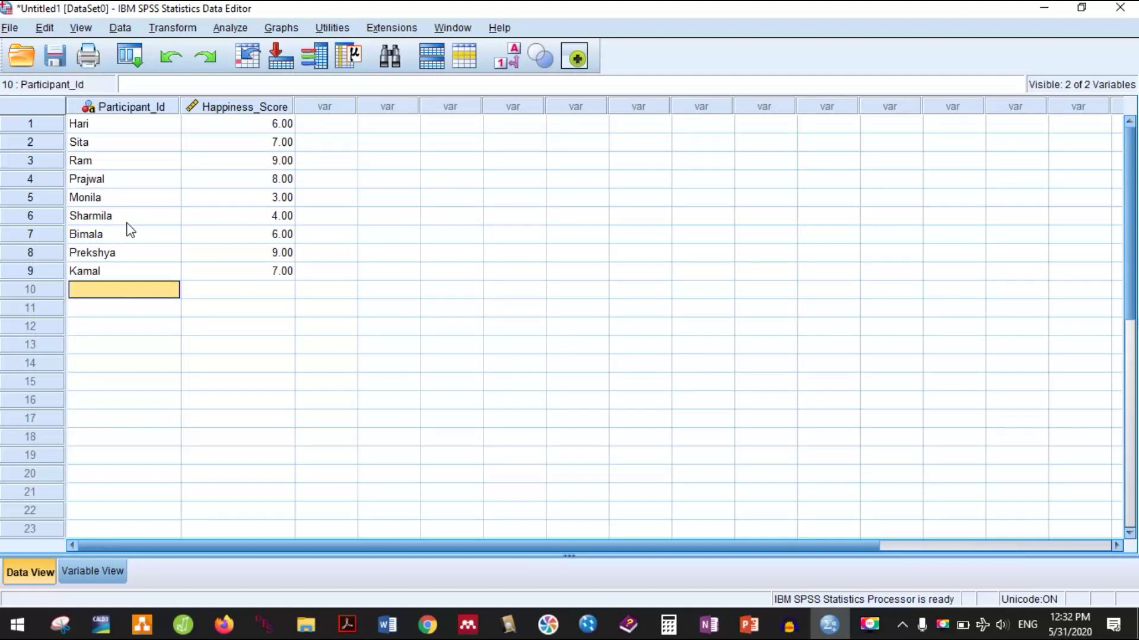
{"action": "type", "text": "R"}
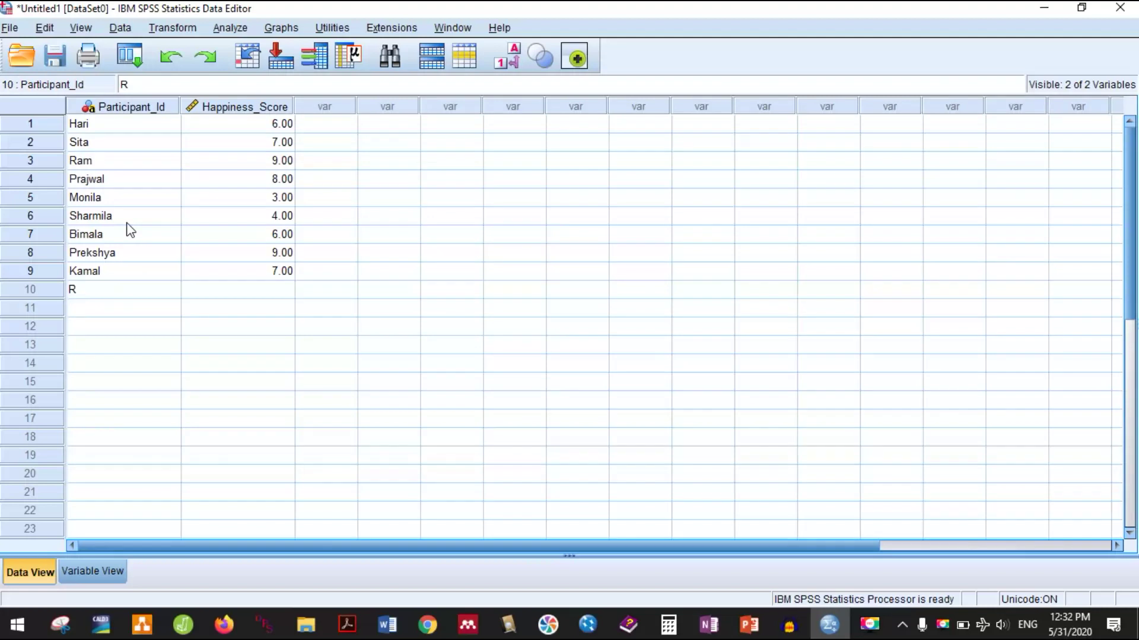
{"action": "type", "text": "oman"}
{"action": "key", "text": "Tab"}
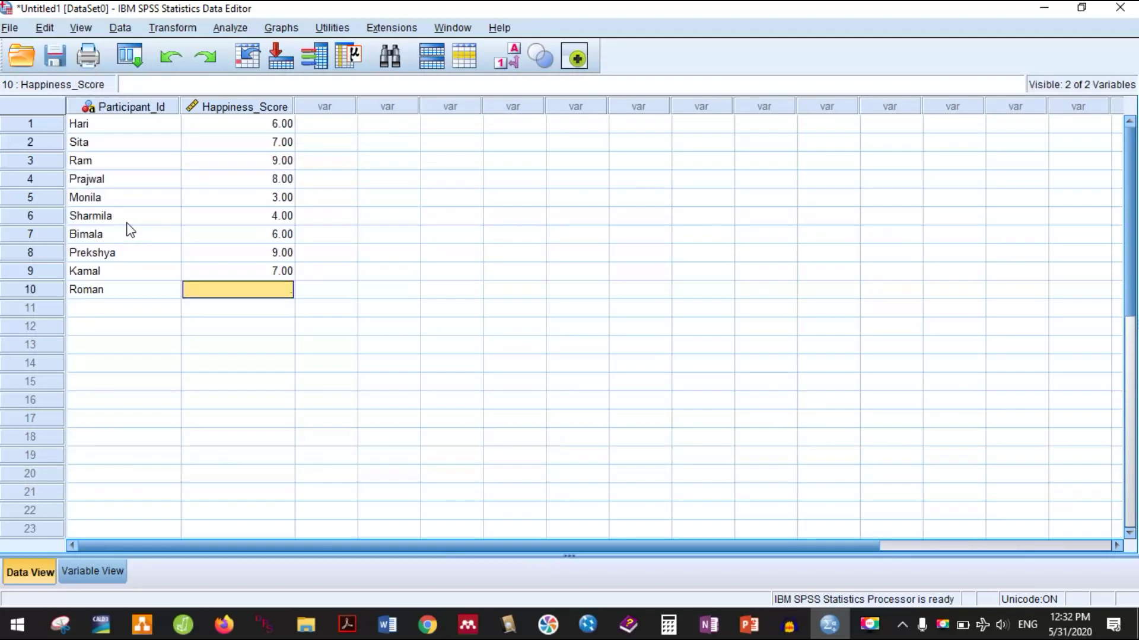
{"action": "type", "text": "3"}
{"action": "key", "text": "Return"}
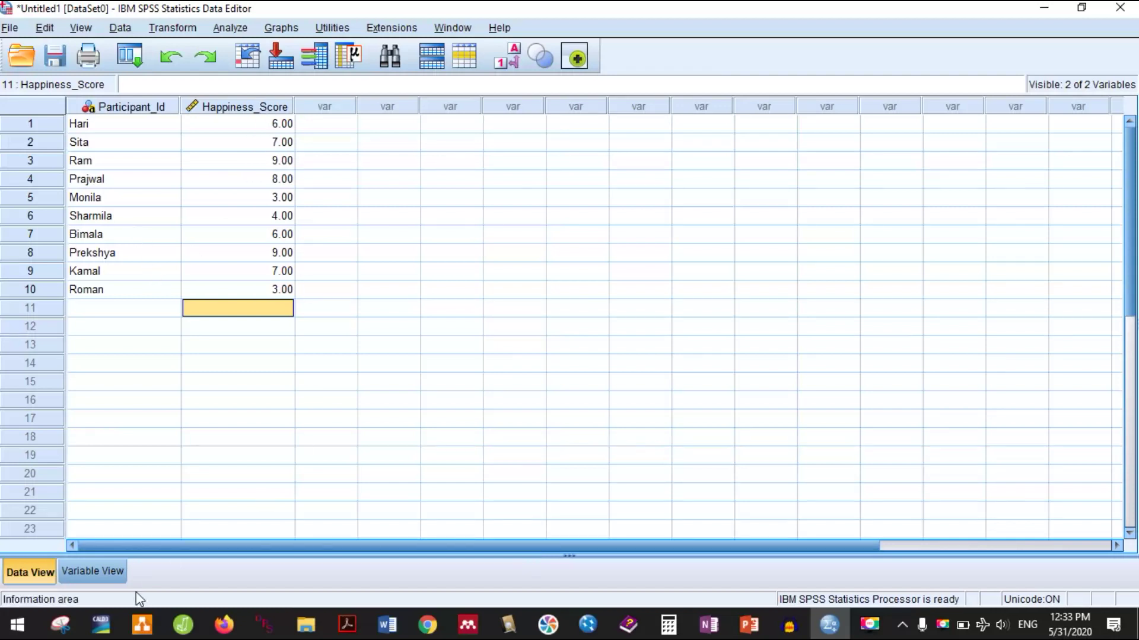
Step: Set the decimals of the Happiness_Score variable to 0 and return to the case data
{"action": "left_click", "coordinate": [90, 571]}
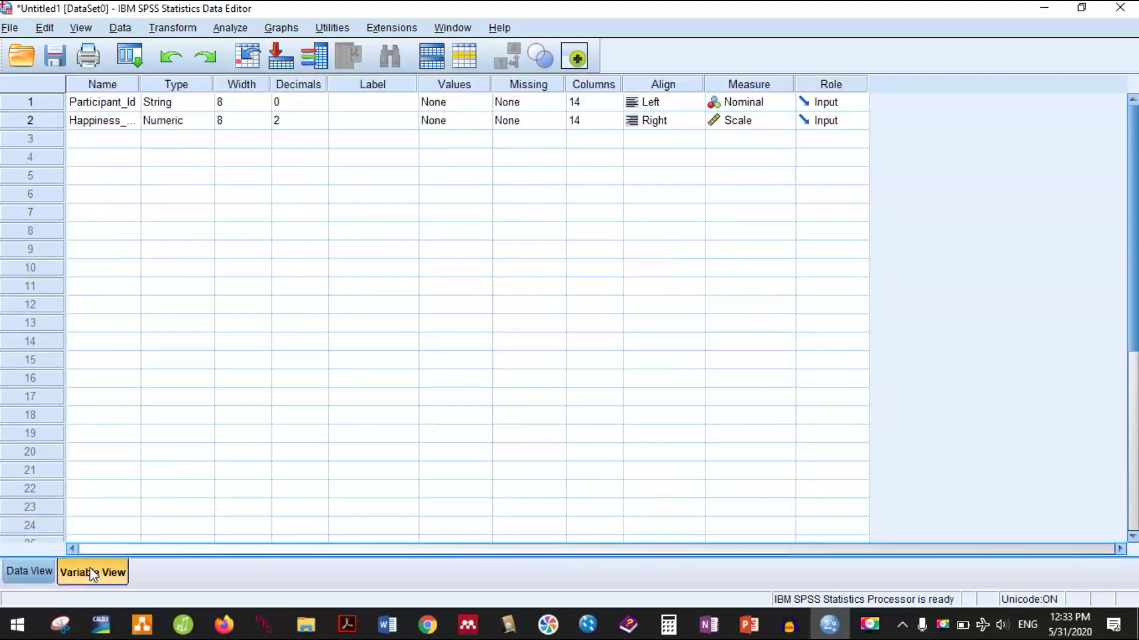
{"action": "left_click", "coordinate": [281, 121]}
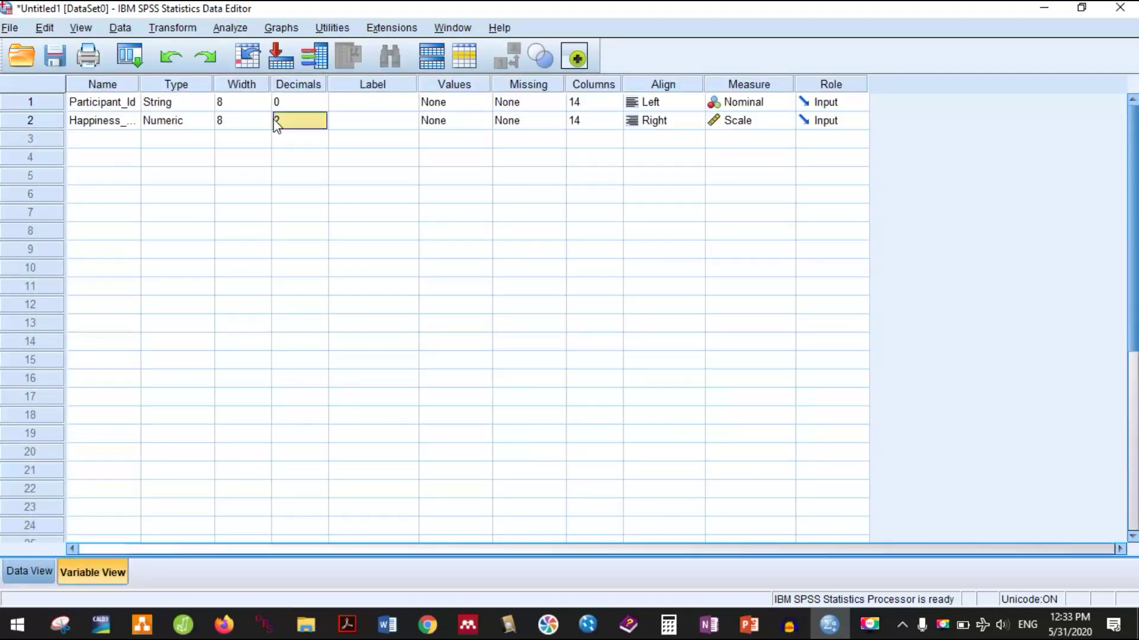
{"action": "left_click", "coordinate": [283, 123]}
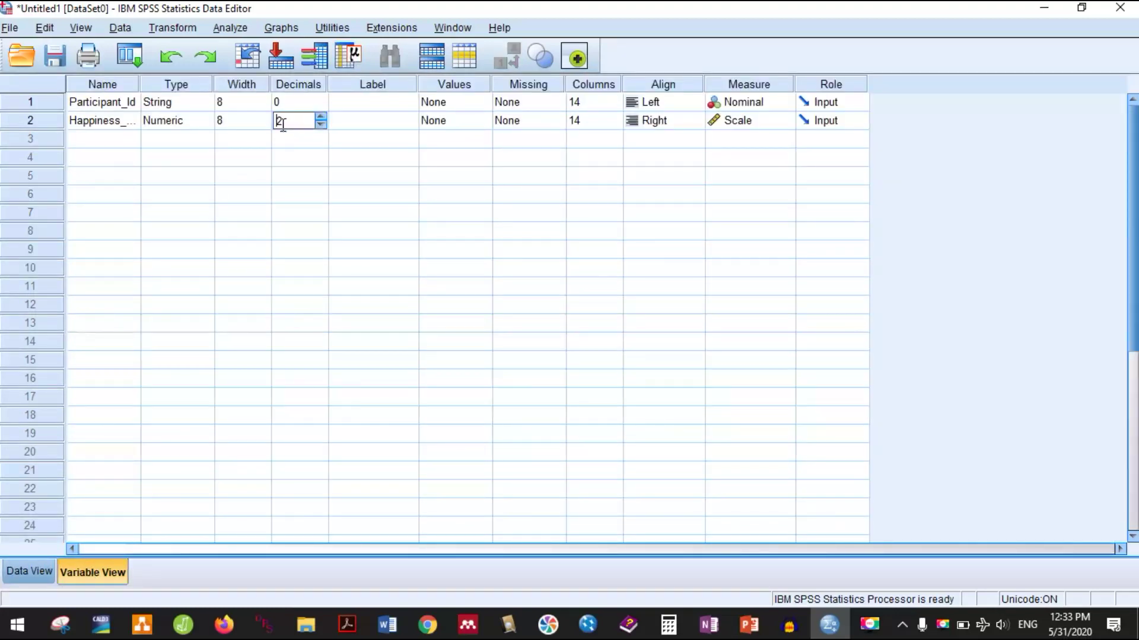
{"action": "key", "text": "BackSpace"}
{"action": "type", "text": "0"}
{"action": "key", "text": "Tab"}
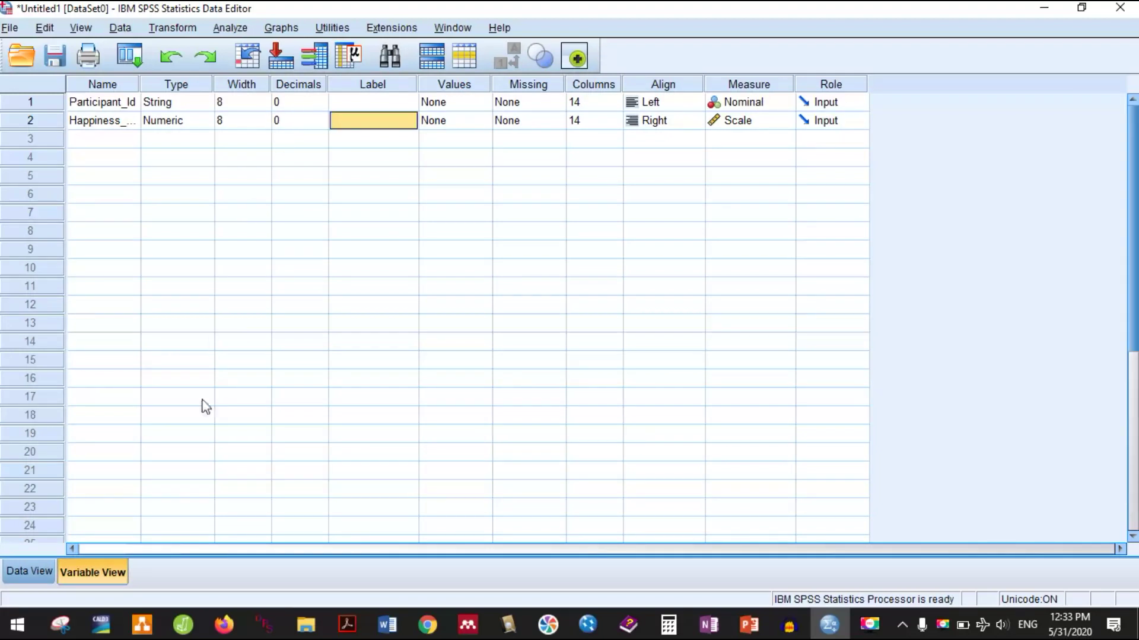
{"action": "left_click", "coordinate": [32, 570]}
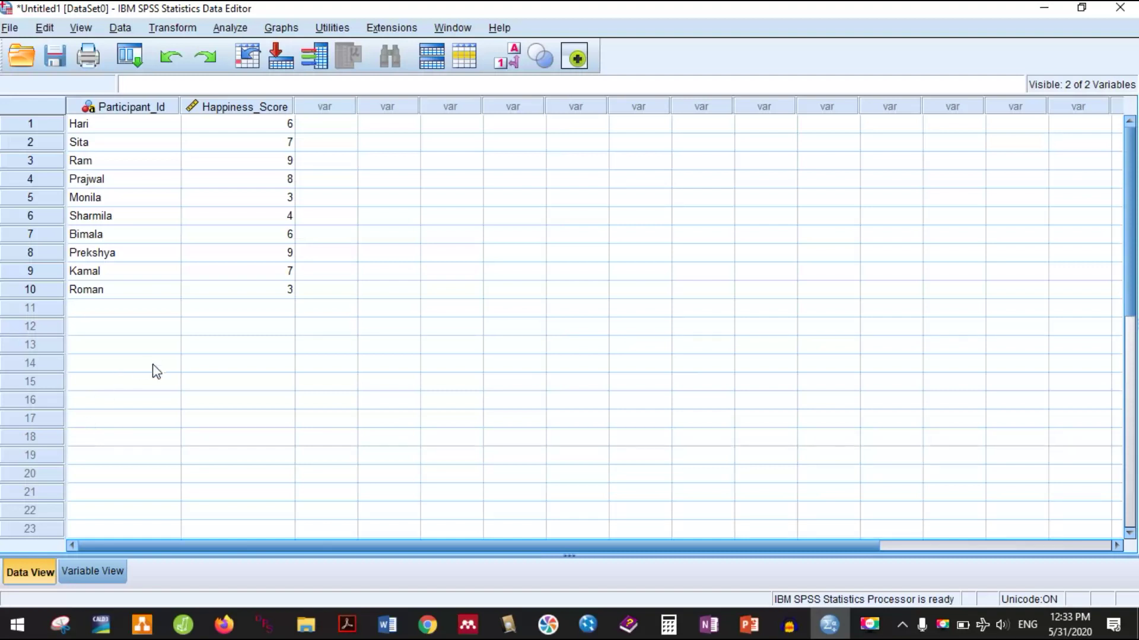
Step: Run a One-Sample T Test on Happiness_Score with a test value of 8
{"action": "left_click", "coordinate": [230, 29]}
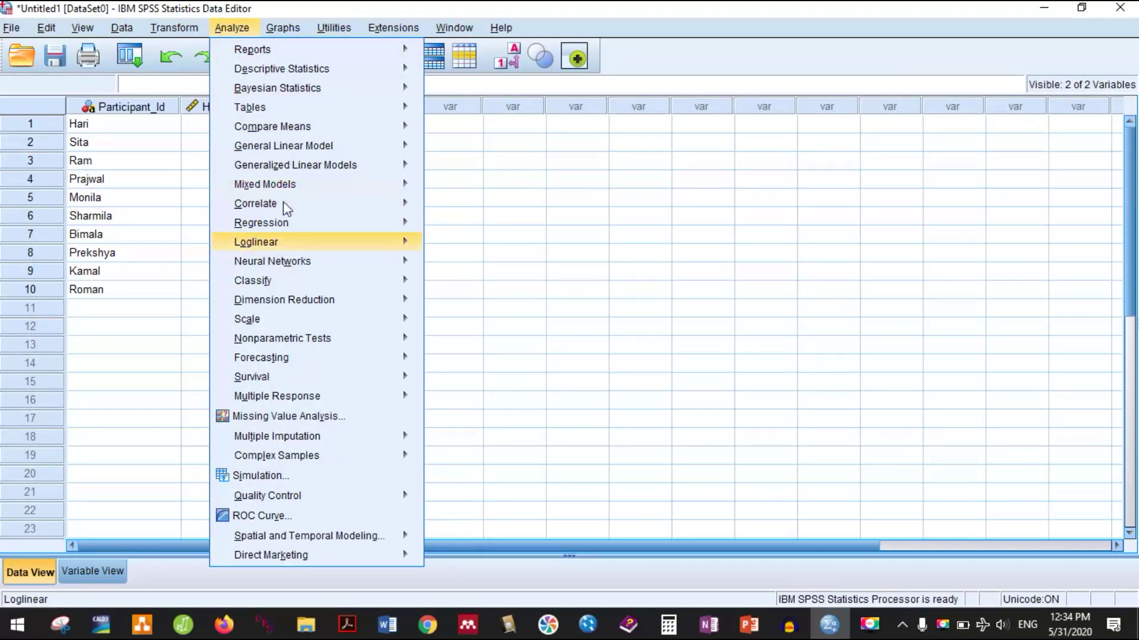
{"action": "mouse_move", "coordinate": [289, 134]}
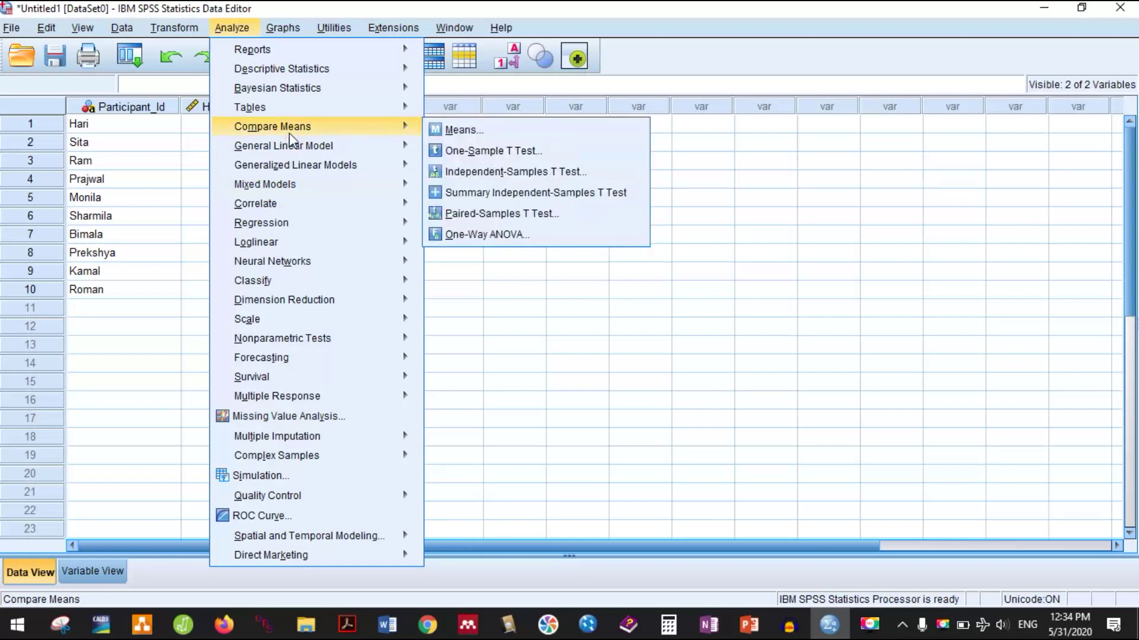
{"action": "left_click", "coordinate": [510, 155]}
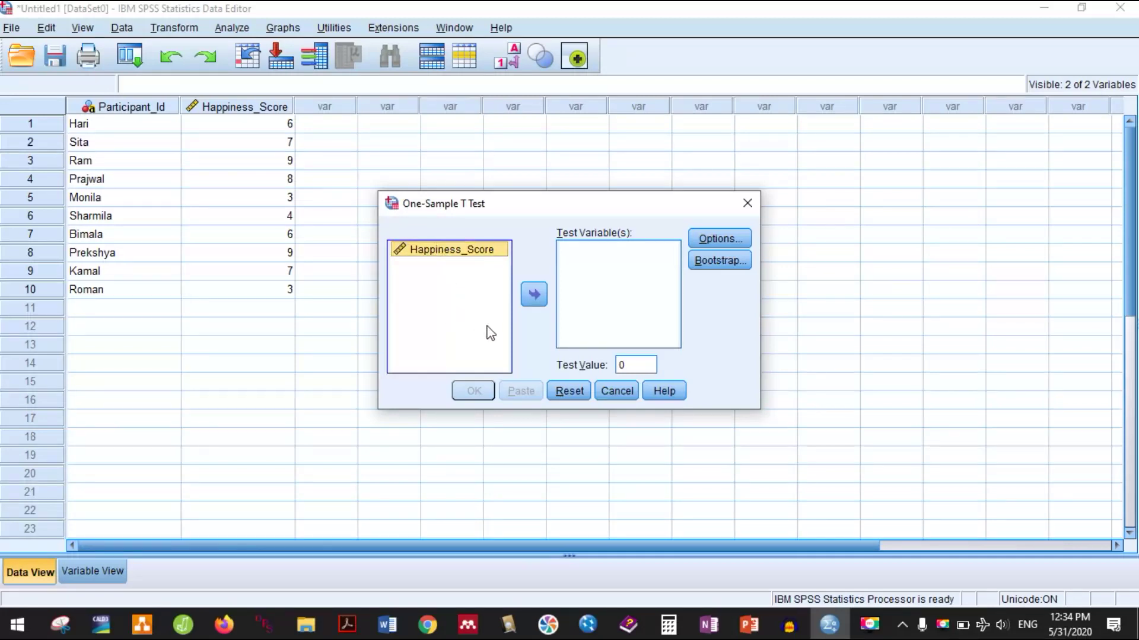
{"action": "left_click", "coordinate": [534, 295]}
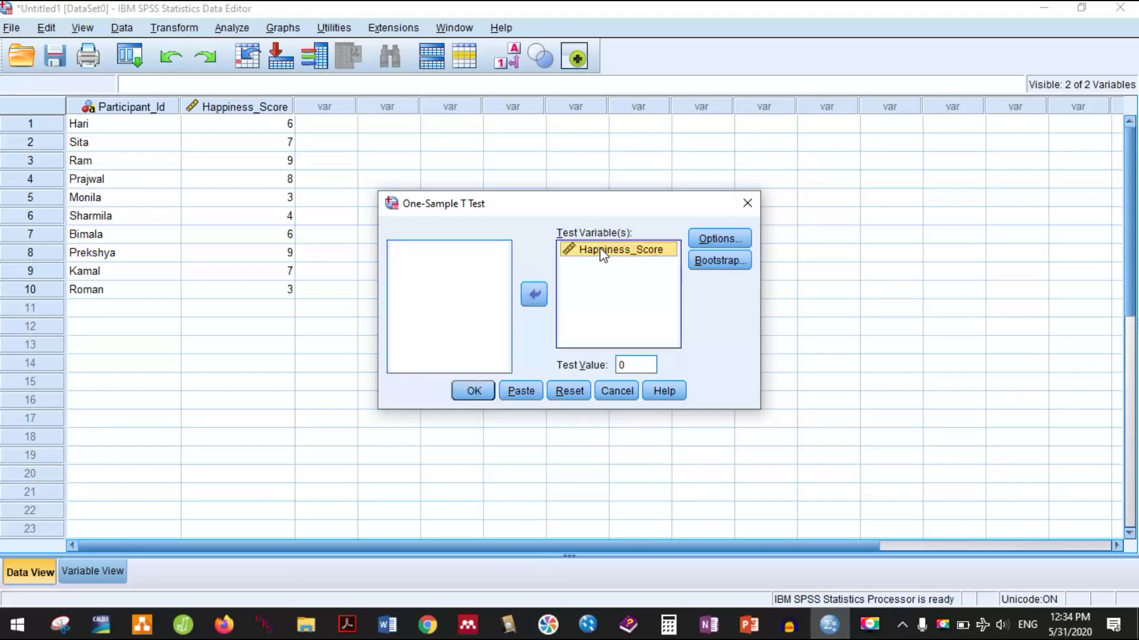
{"action": "left_click", "coordinate": [628, 365]}
{"action": "double_click", "coordinate": [627, 365]}
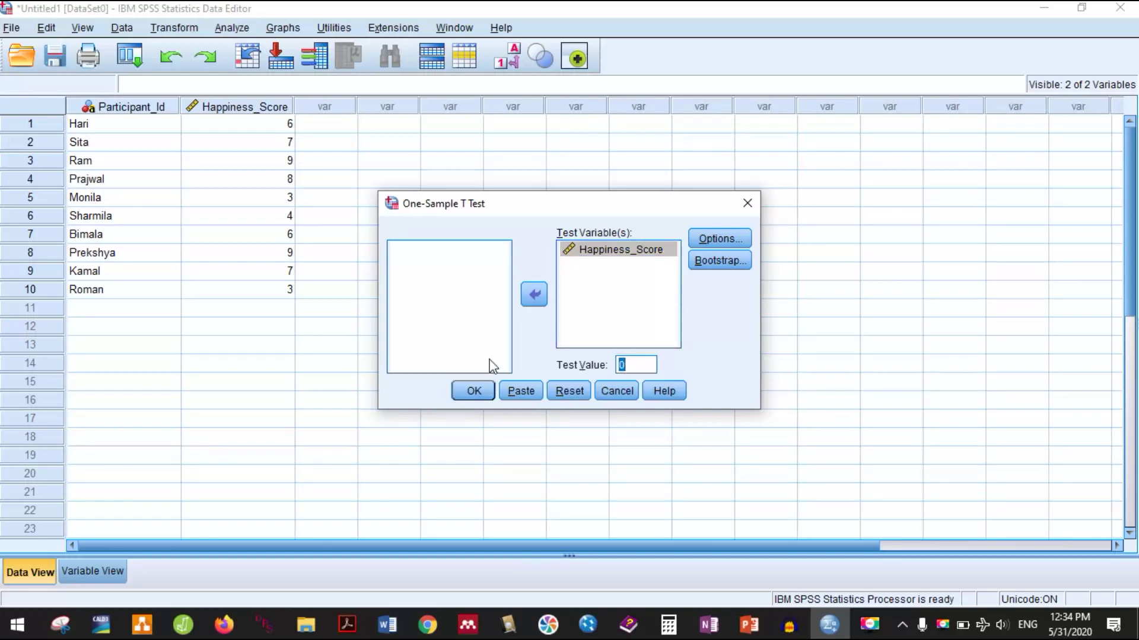
{"action": "type", "text": "8"}
{"action": "left_click", "coordinate": [481, 393]}
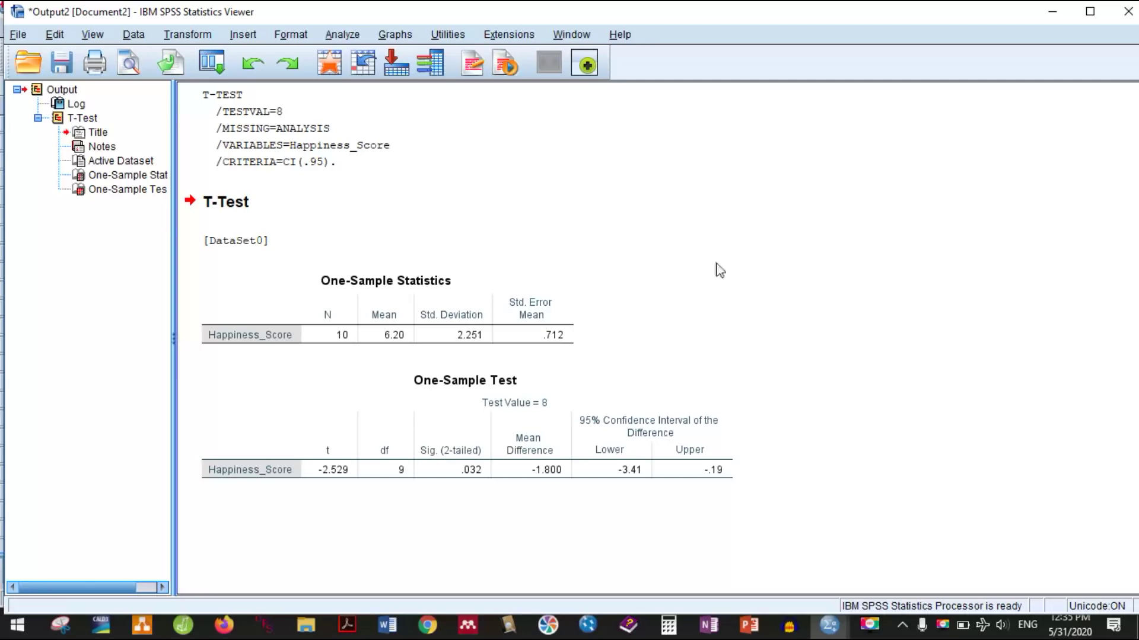
Step: Minimize the t-test output window and return to the dataset
{"action": "left_click", "coordinate": [1052, 12]}
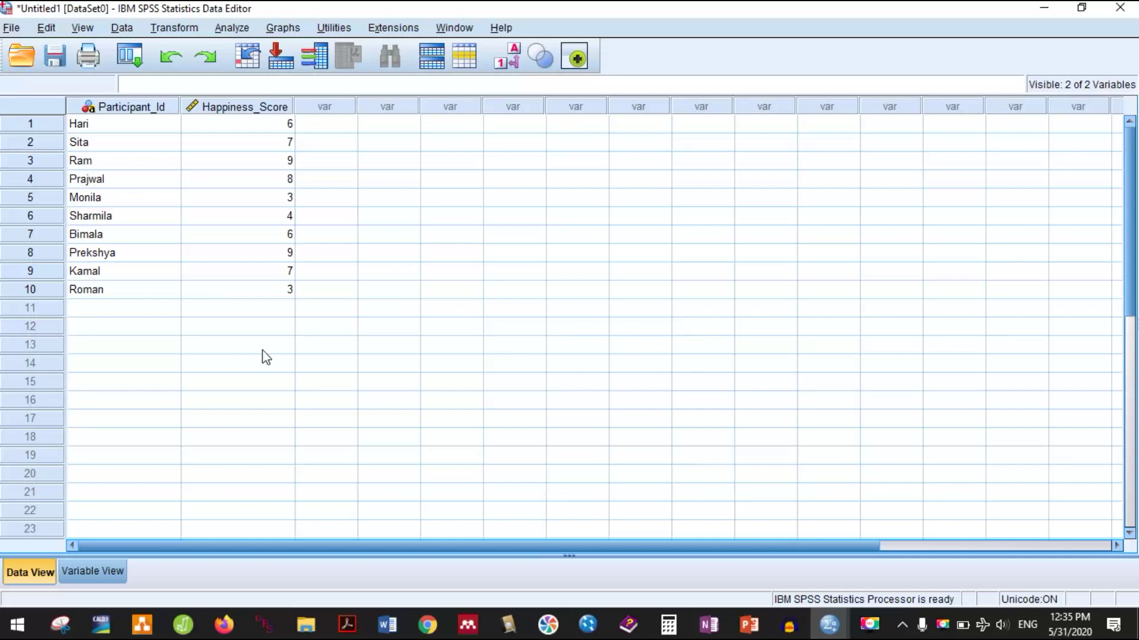
{"action": "left_click", "coordinate": [274, 384]}
{"action": "left_click", "coordinate": [325, 327]}
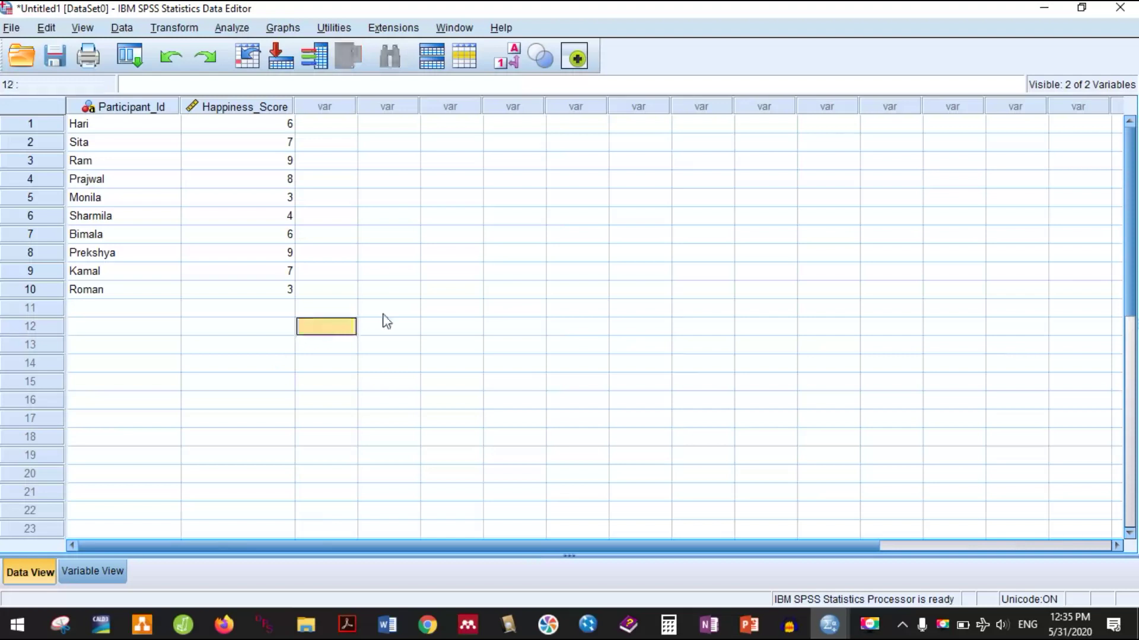
Step: Reopen the One-Sample T Test settings to review the test variable and test value, and close them without running the test
{"action": "left_click", "coordinate": [242, 30]}
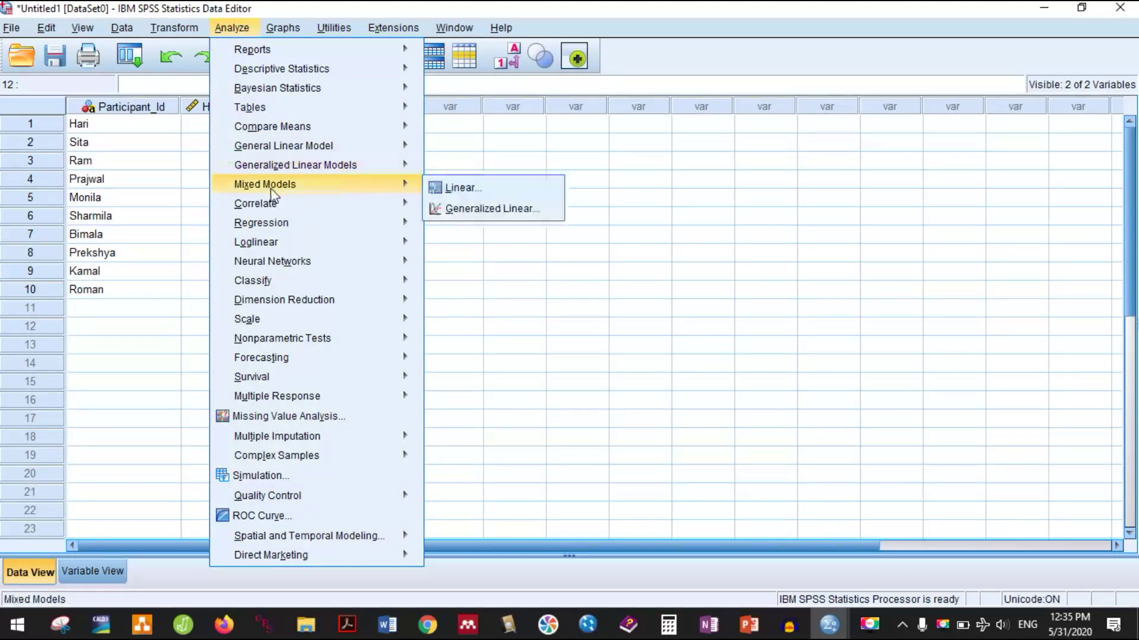
{"action": "mouse_move", "coordinate": [285, 126]}
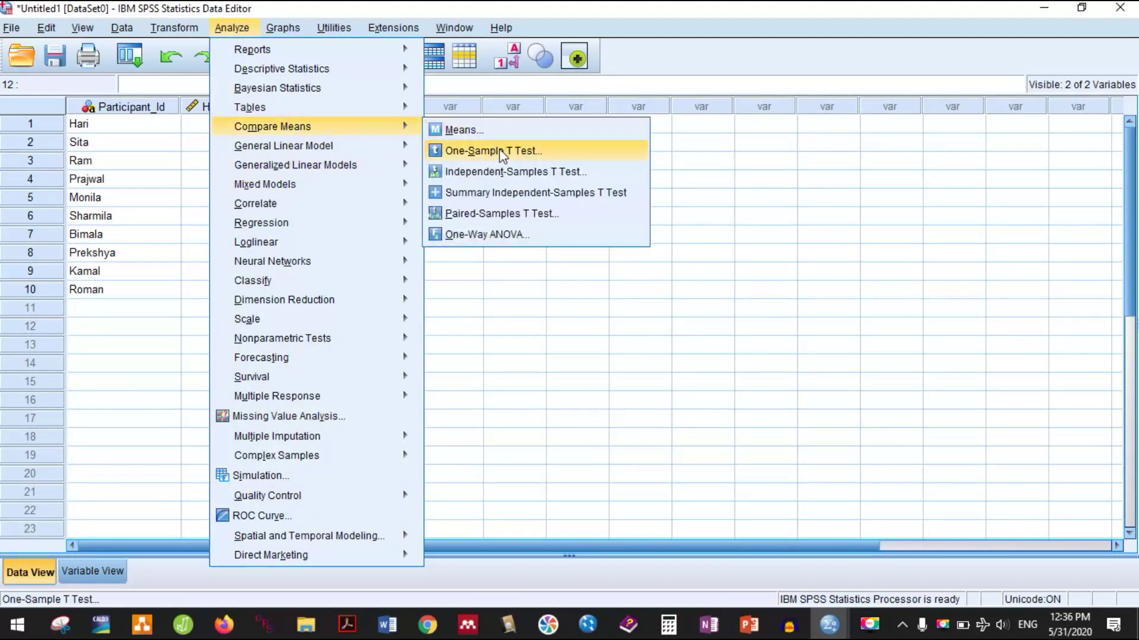
{"action": "left_click", "coordinate": [503, 152]}
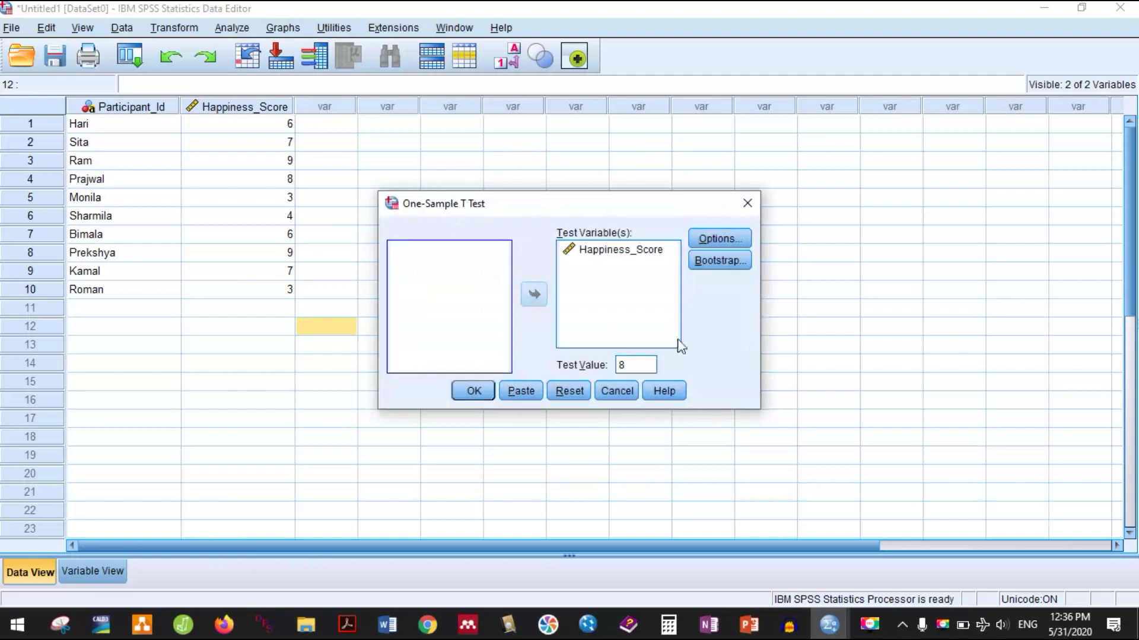
{"action": "left_click", "coordinate": [746, 204]}
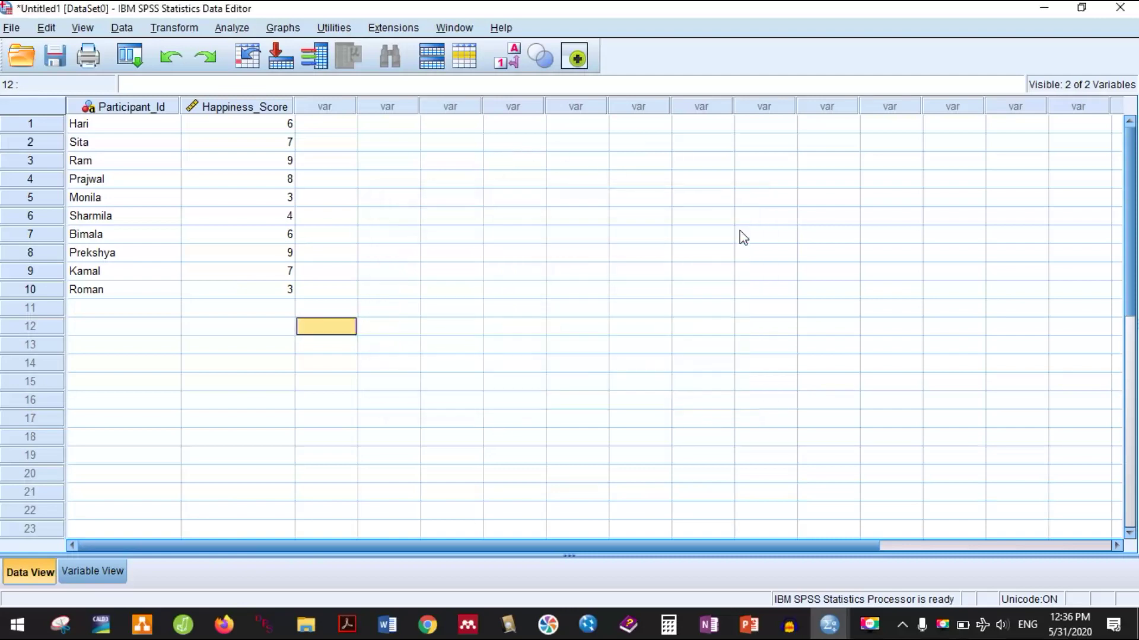
Step: Minimize the Data Editor window to show the desktop
{"action": "left_click", "coordinate": [1029, 18]}
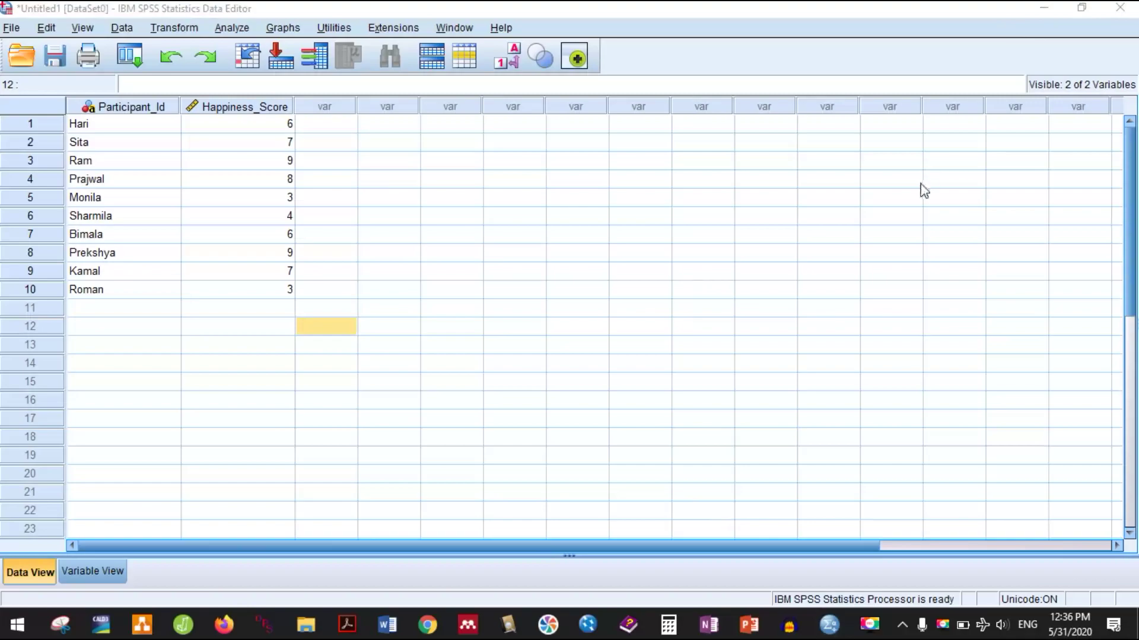
{"action": "left_click", "coordinate": [1043, 9]}
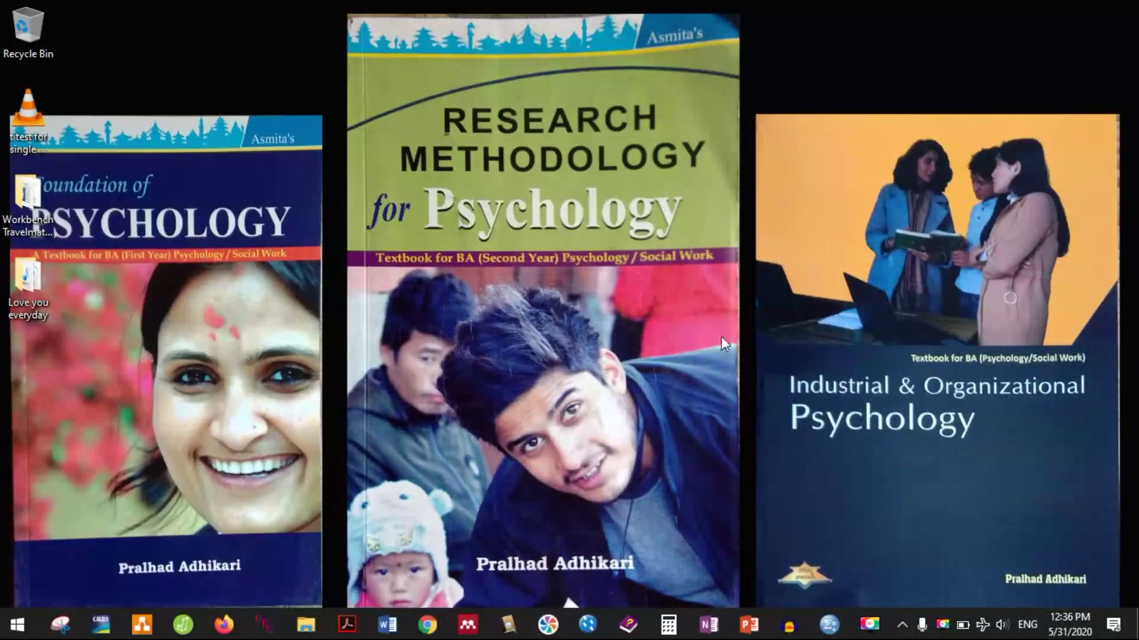